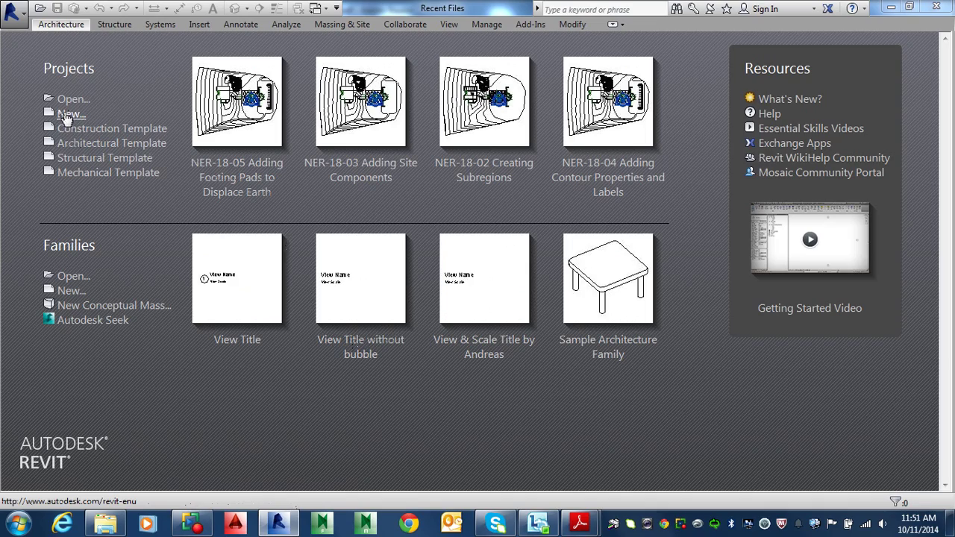
Create a new project from the Architectural Template and open the Site floor plan
left_click(70, 114)
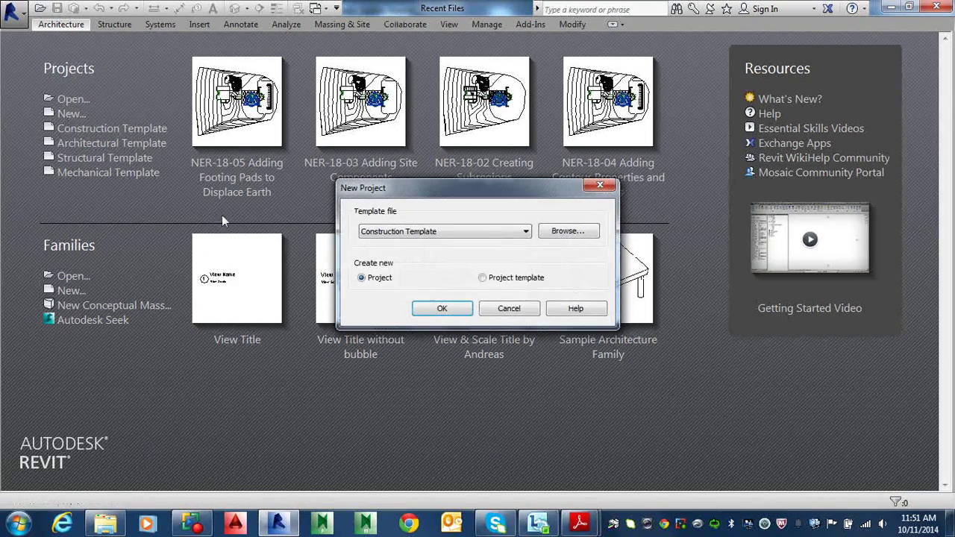
left_click(444, 233)
left_click(414, 263)
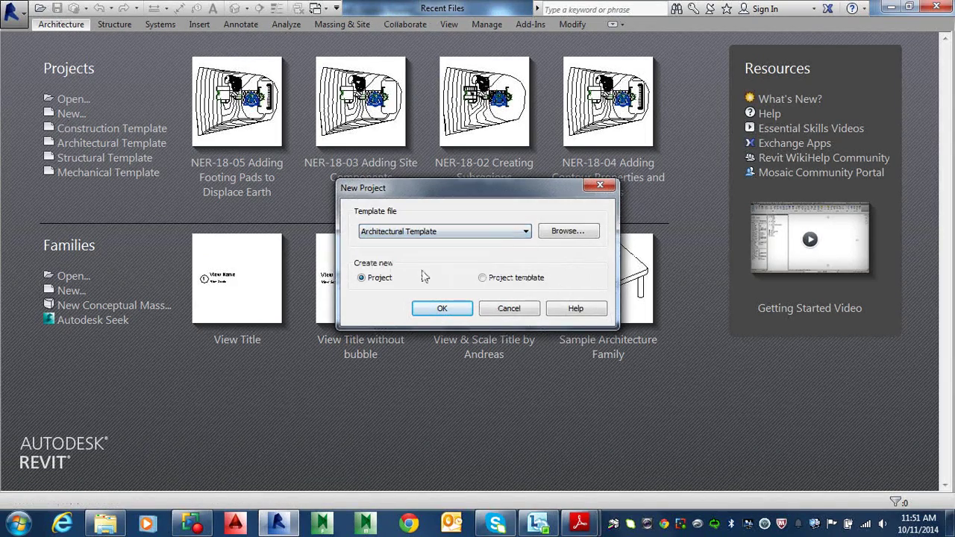
left_click(442, 308)
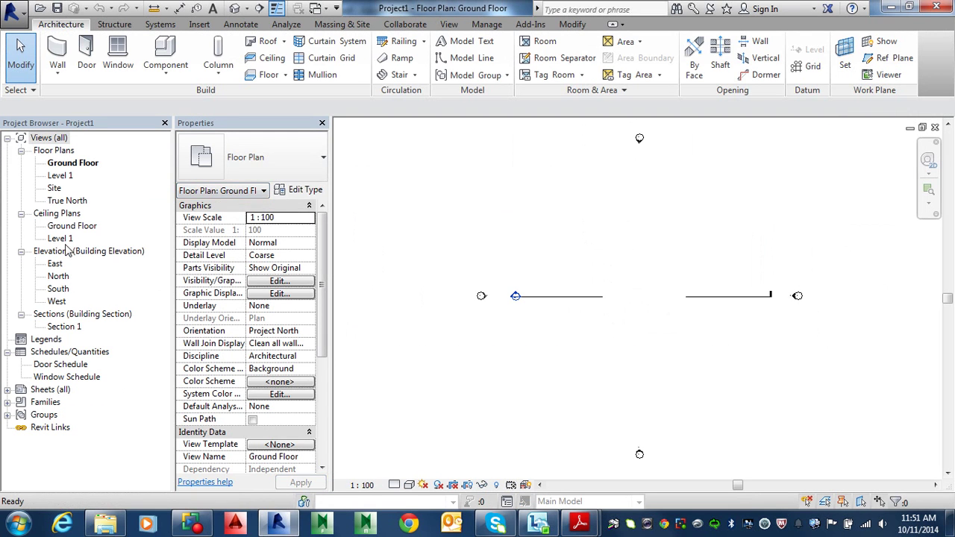
double_click(57, 189)
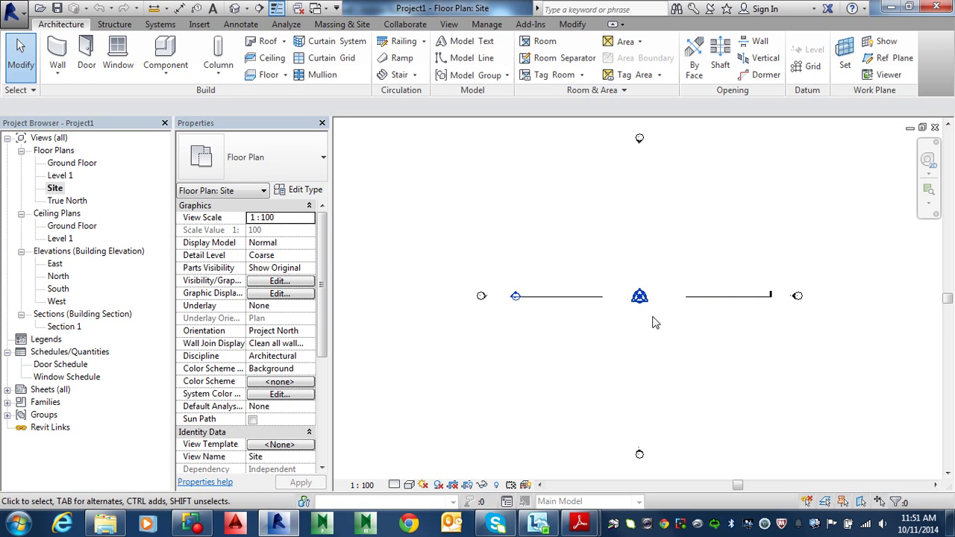
Select the overlapping elements at the centre of the site plan and filter the selection to the Survey Point only
left_click_drag(654, 310, 619, 268)
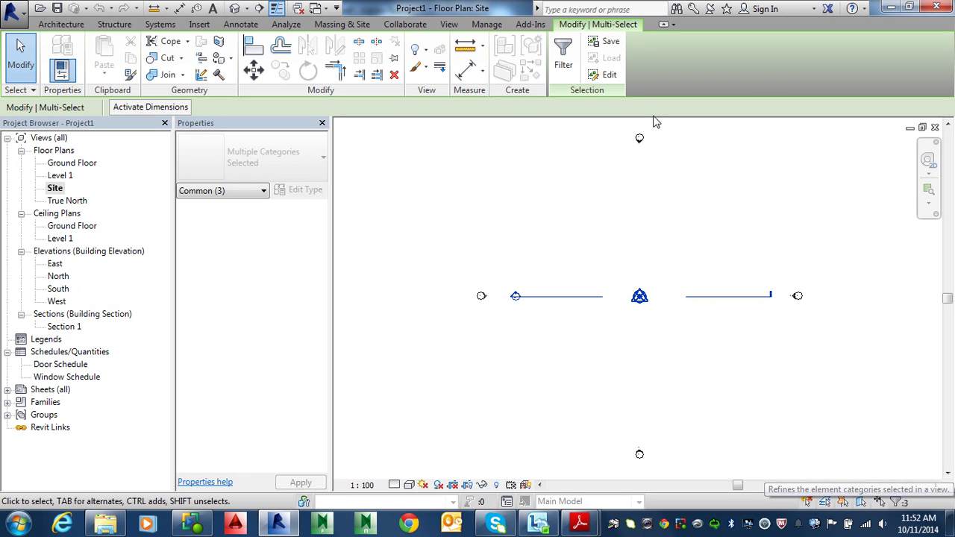
left_click(564, 54)
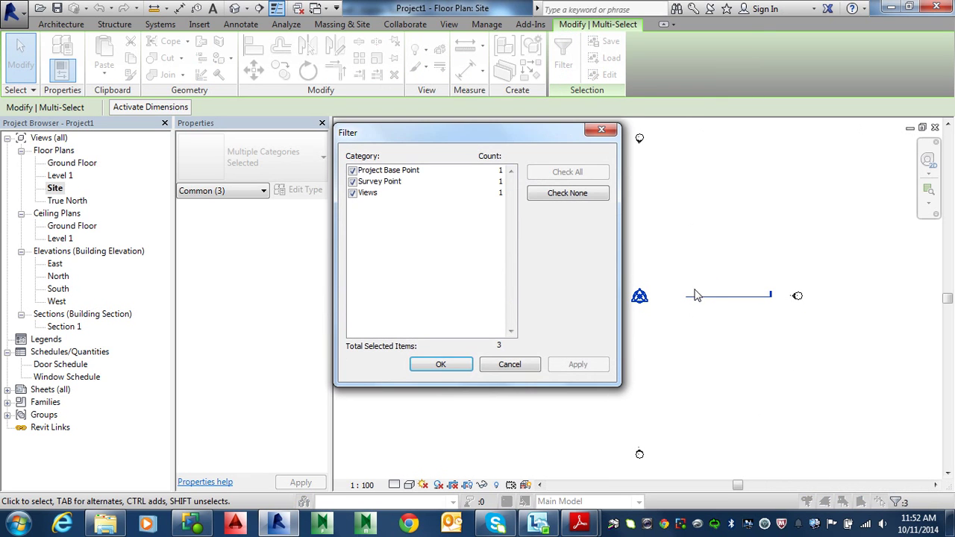
left_click(559, 195)
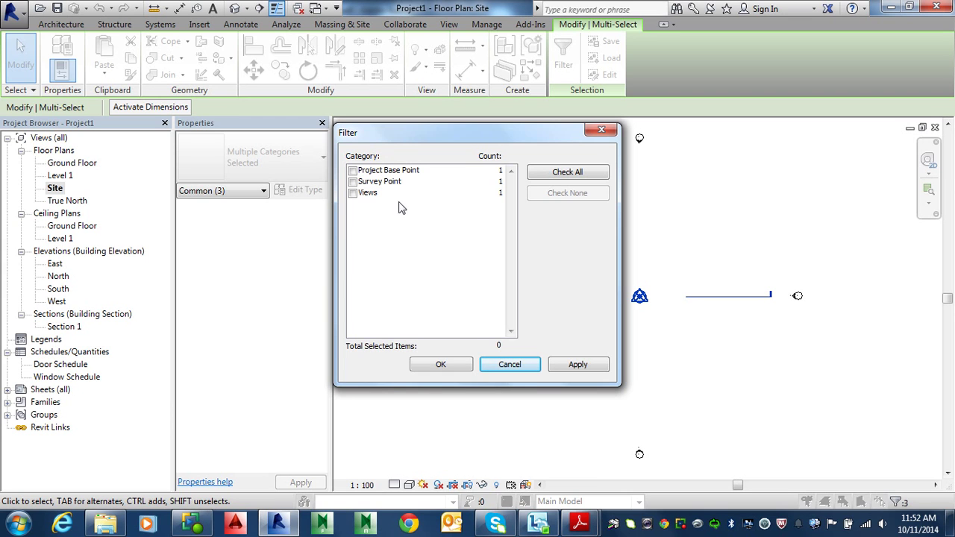
left_click(354, 182)
left_click(441, 363)
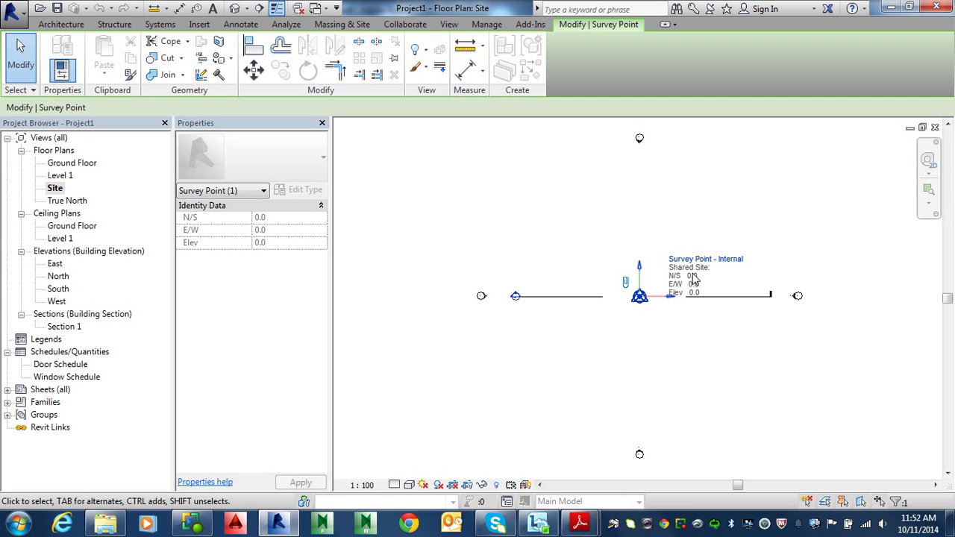
Unclip the survey point and set both its N/S and E/W coordinates to 60000
left_click(626, 283)
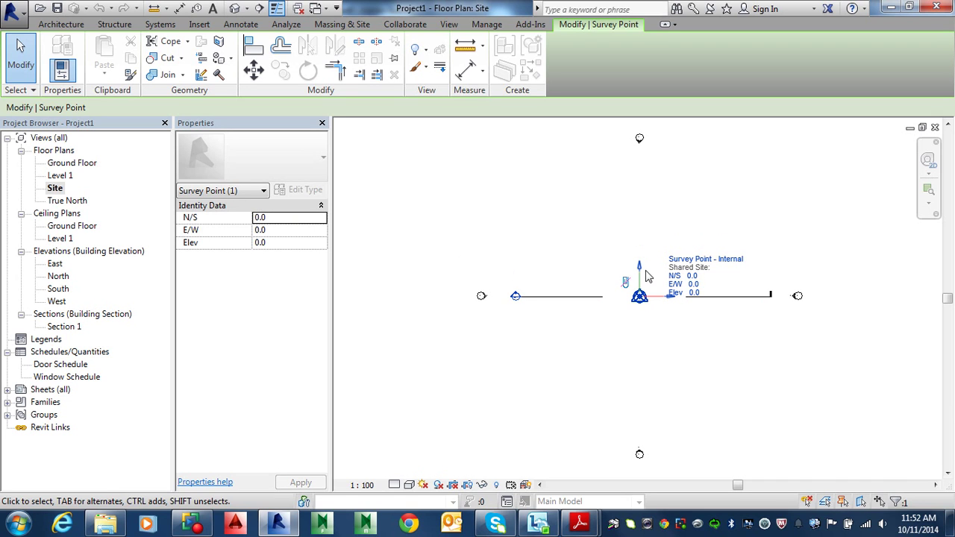
left_click(282, 218)
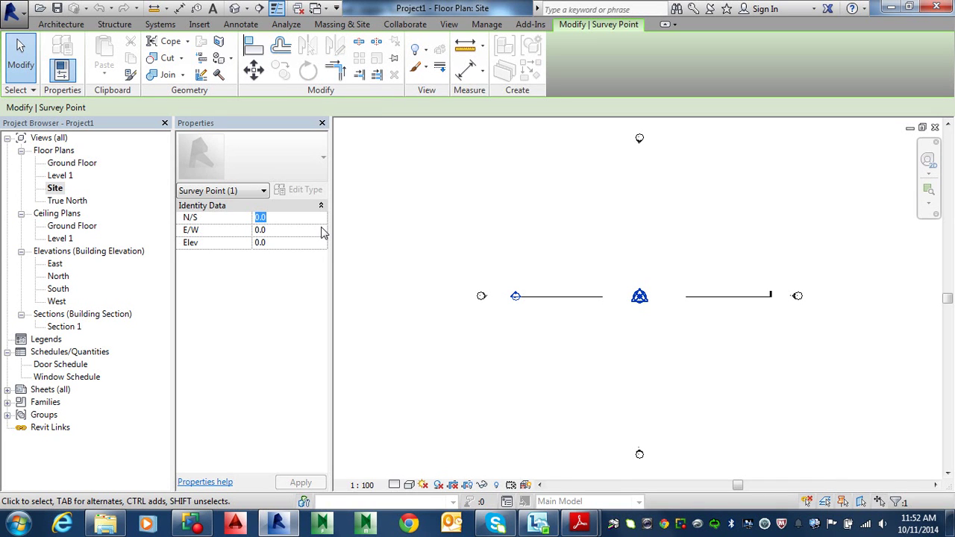
type("60000")
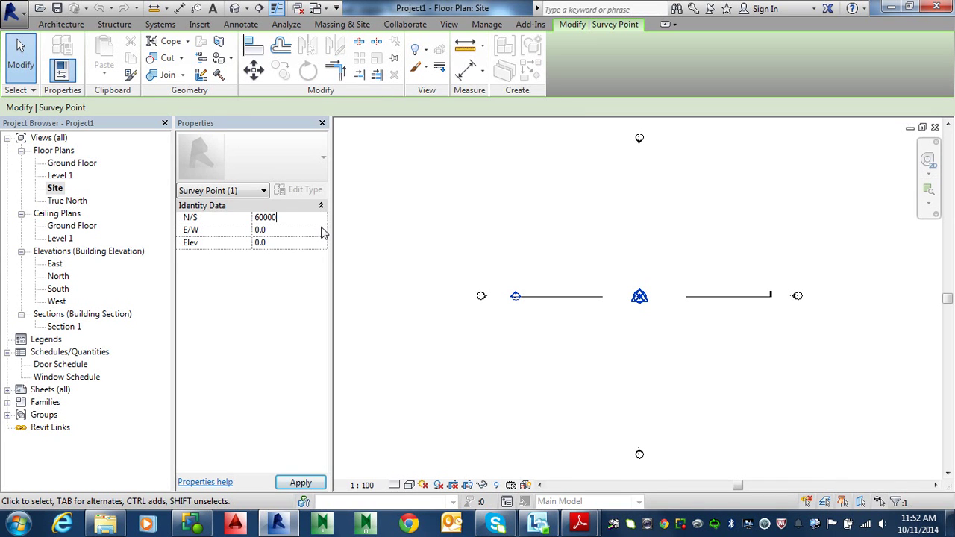
left_click(278, 230)
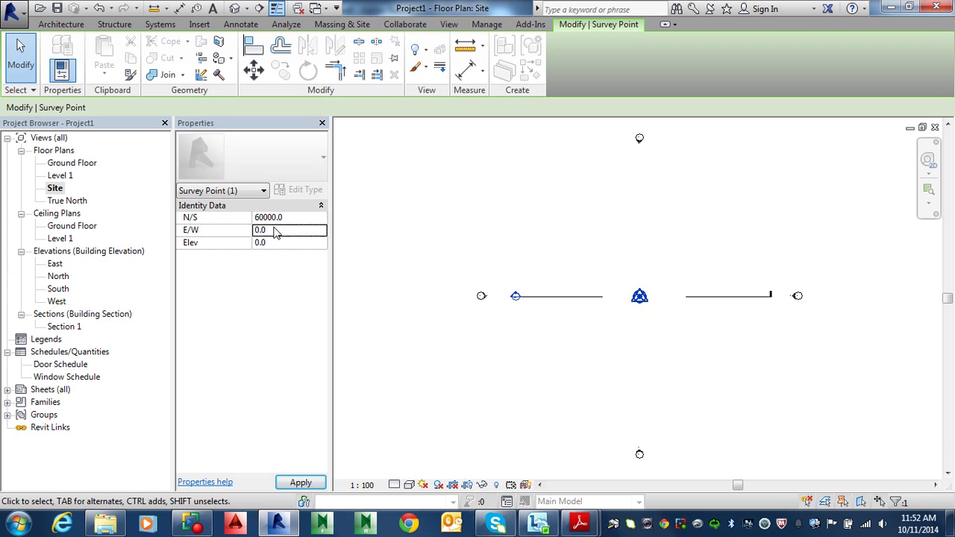
type("60000")
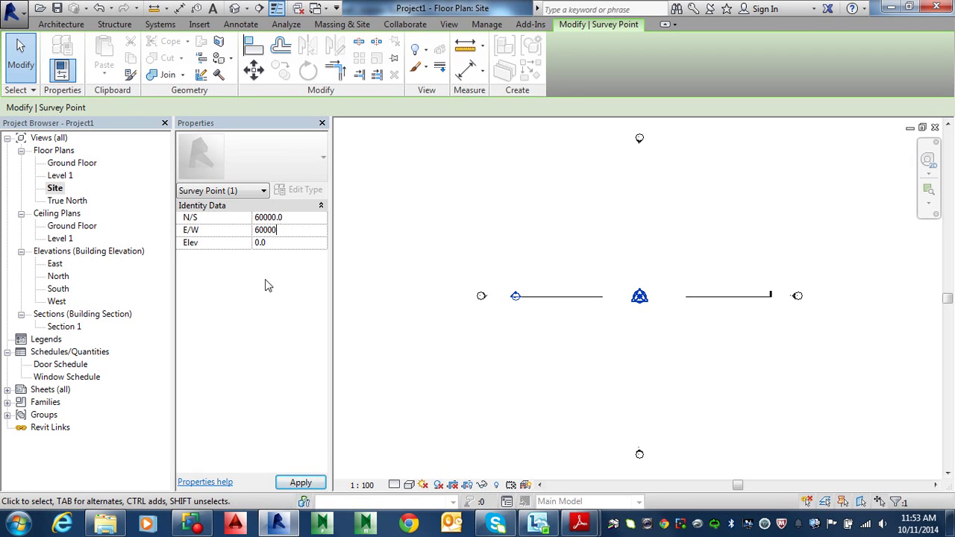
left_click(302, 484)
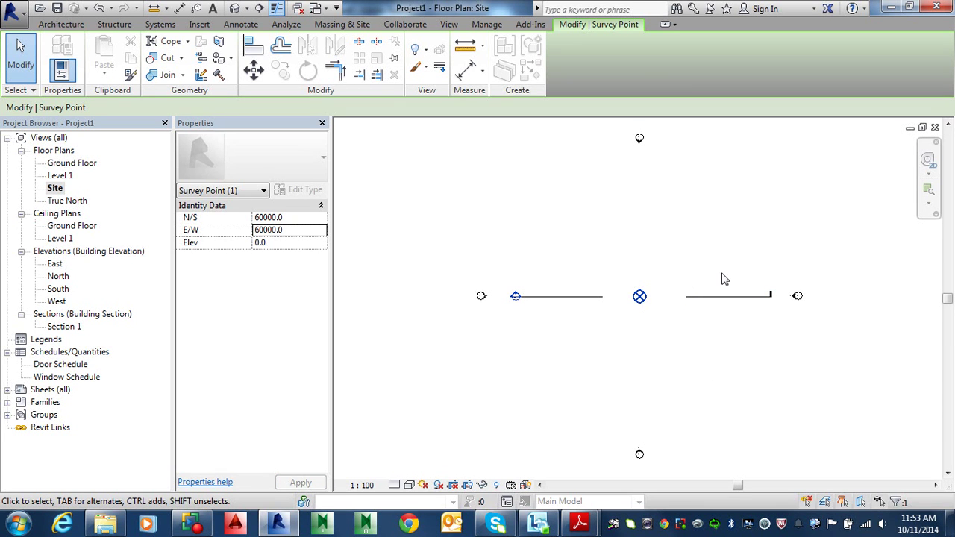
Open the site settings from the survey point's Internal link and duplicate the Internal site as "Site Datum"
scroll(772, 225, "down", 3)
middle_click_drag(773, 225, 653, 345)
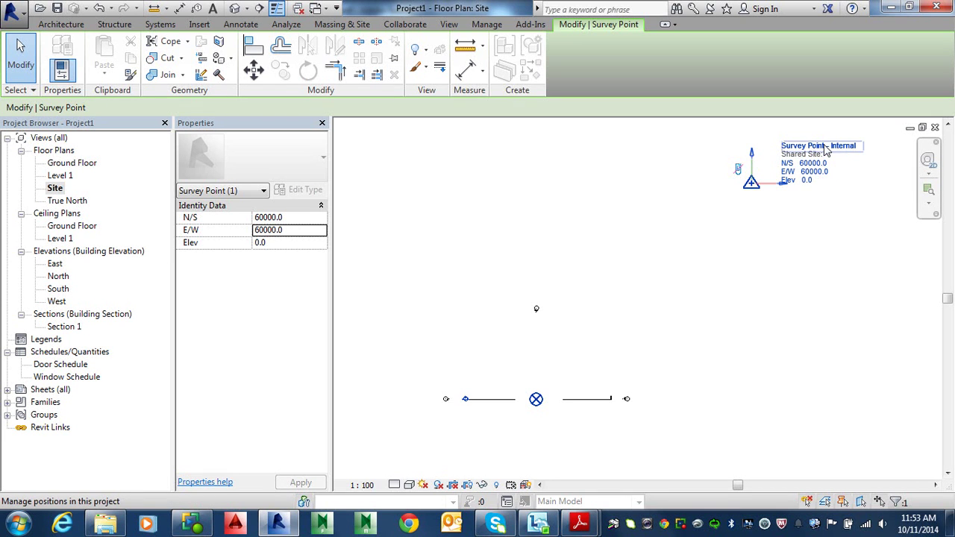
scroll(828, 141, "up", 3)
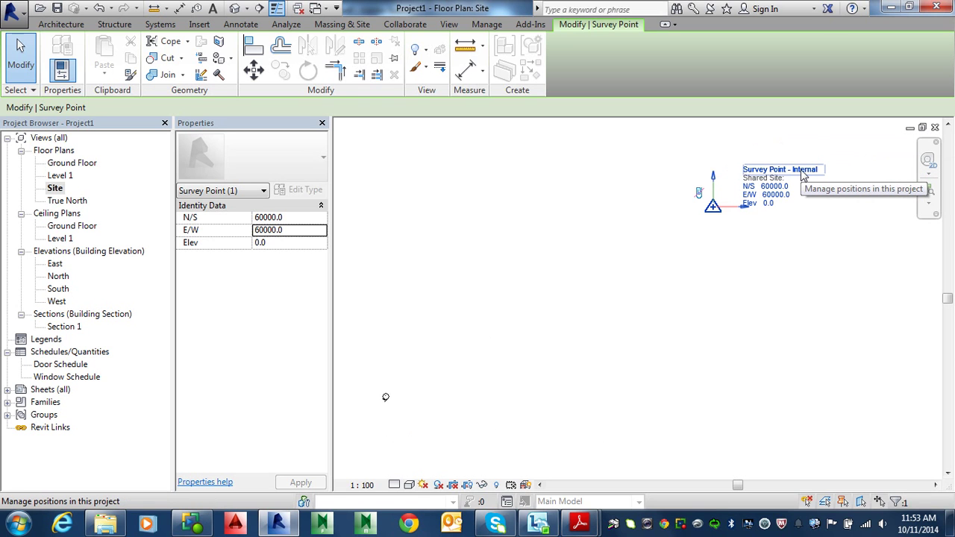
left_click(802, 171)
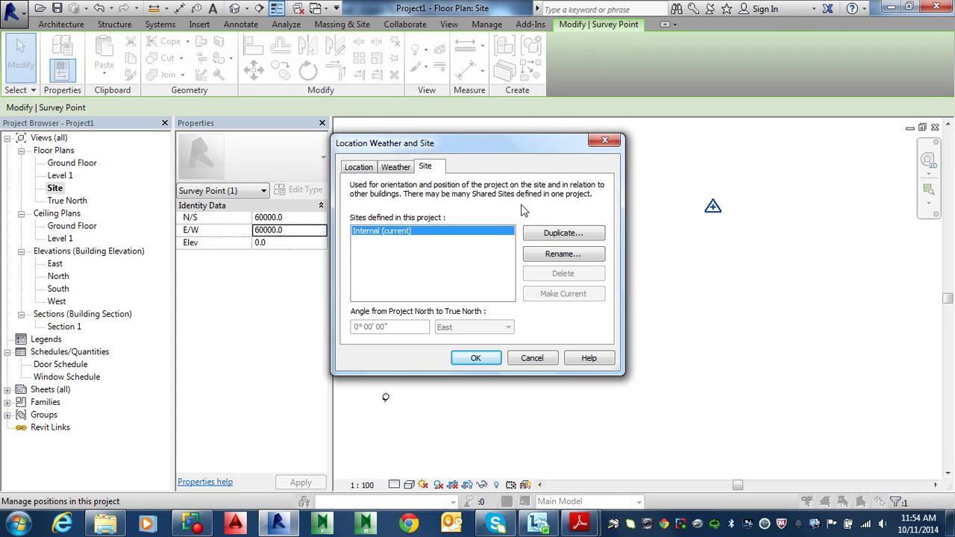
left_click(559, 236)
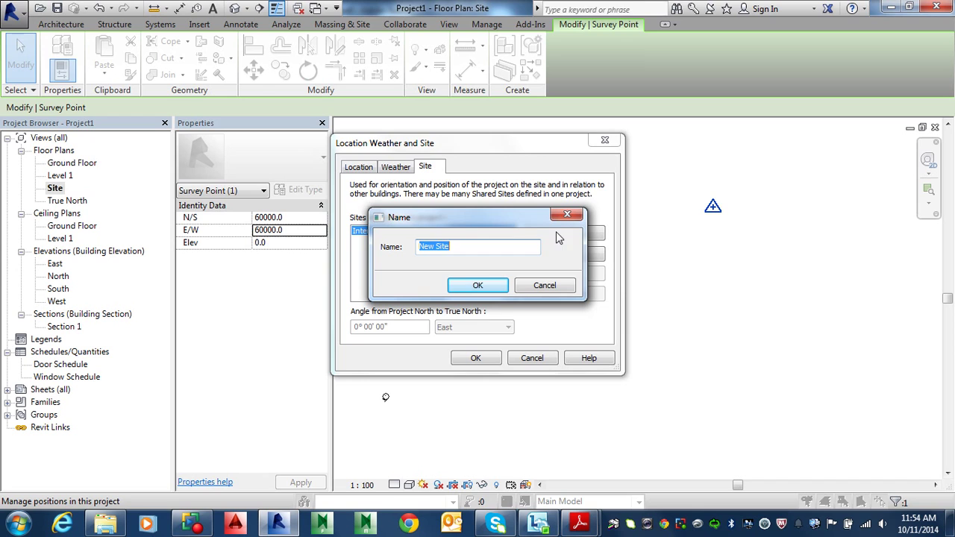
type("Site Datum")
left_click(480, 287)
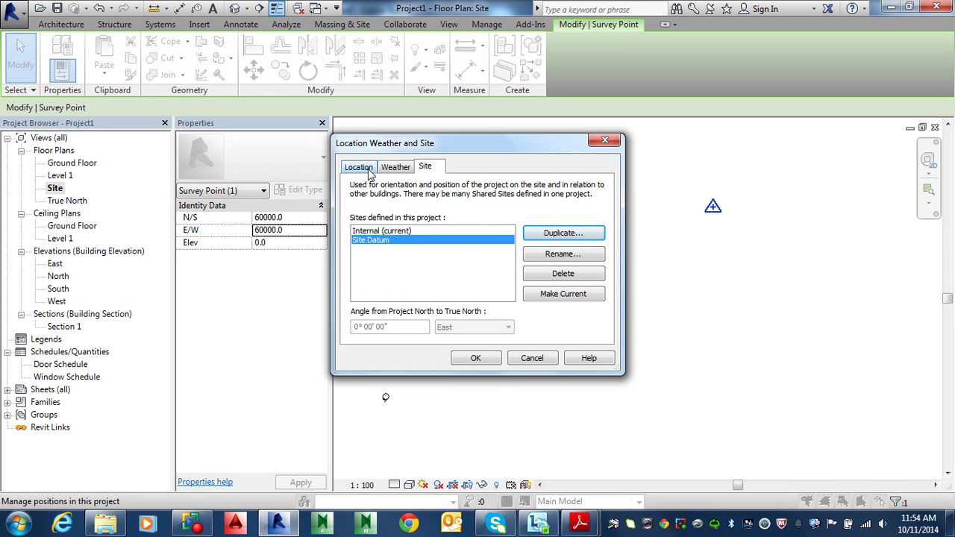
Define the project location by the Default City List and choose Syracuse, NY as the city
left_click(359, 167)
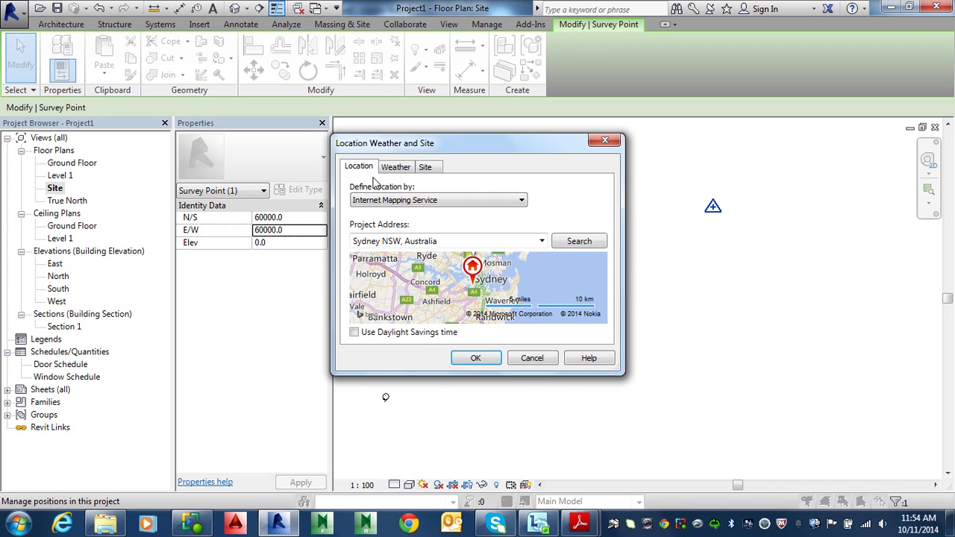
left_click(457, 200)
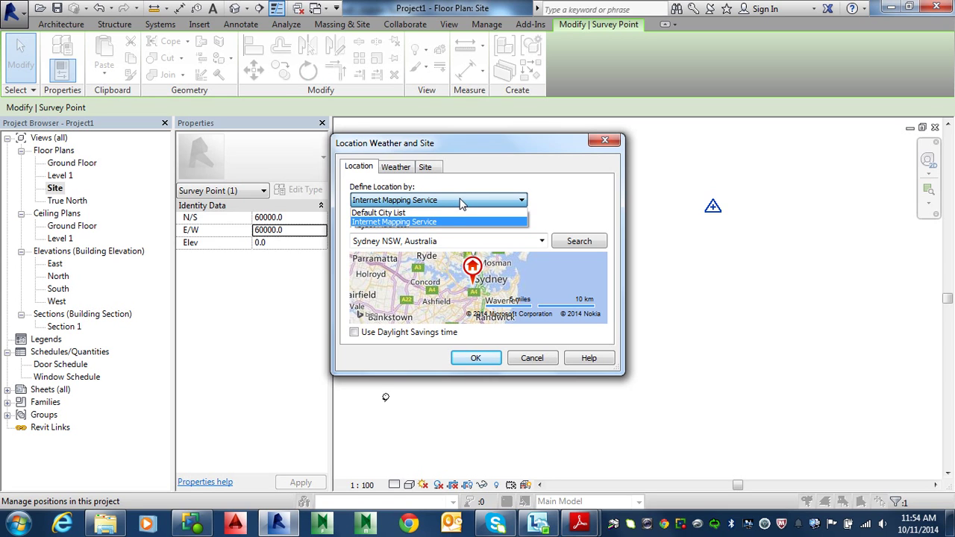
left_click(459, 200)
left_click(438, 201)
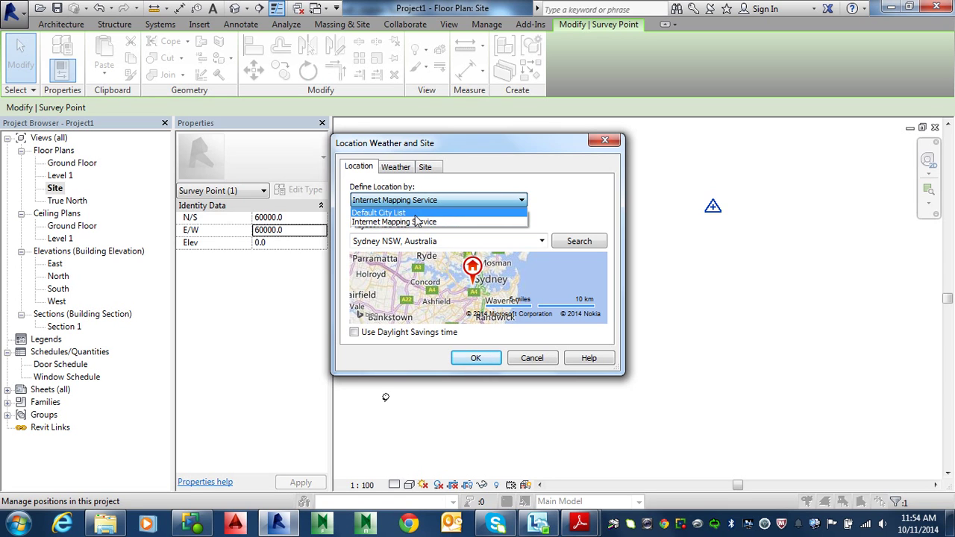
left_click(419, 214)
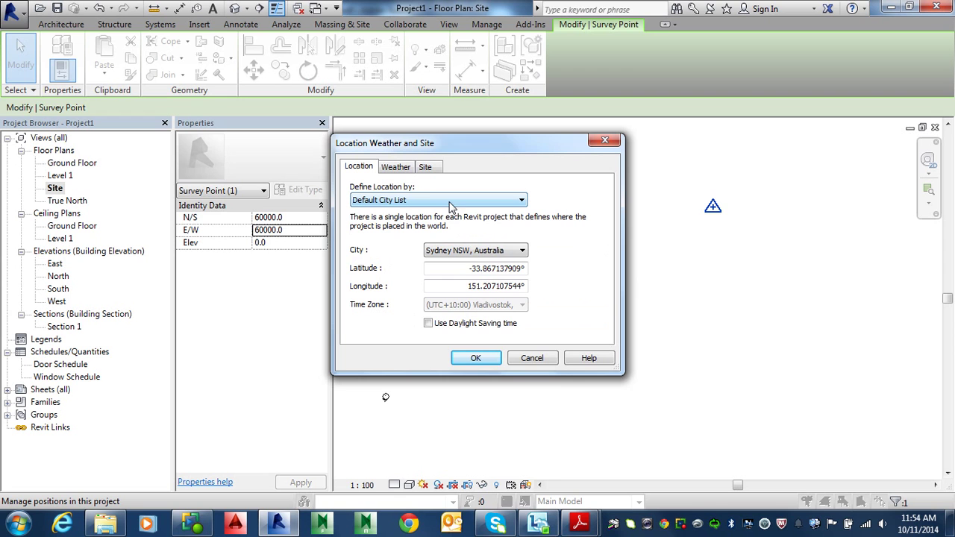
left_click(476, 254)
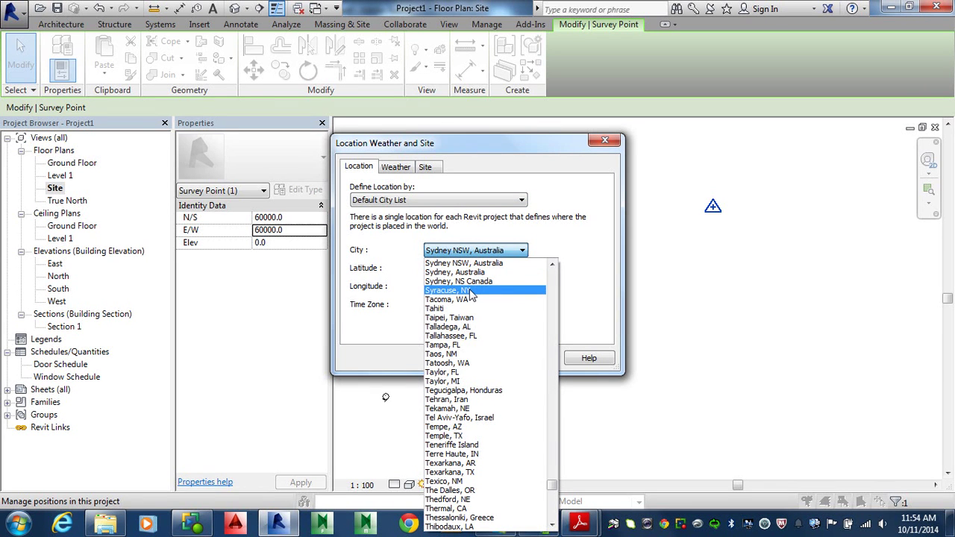
left_click(471, 291)
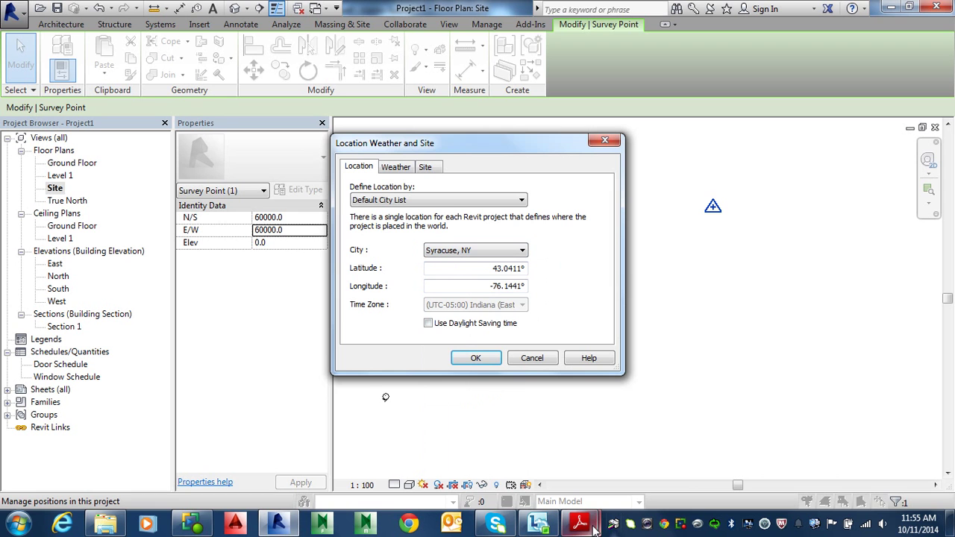
Switch to the Chapter 18 Site and Topography PDF in Adobe Reader and check the coordinate exercise through the location settings in Figure 18.27
mouse_move(587, 529)
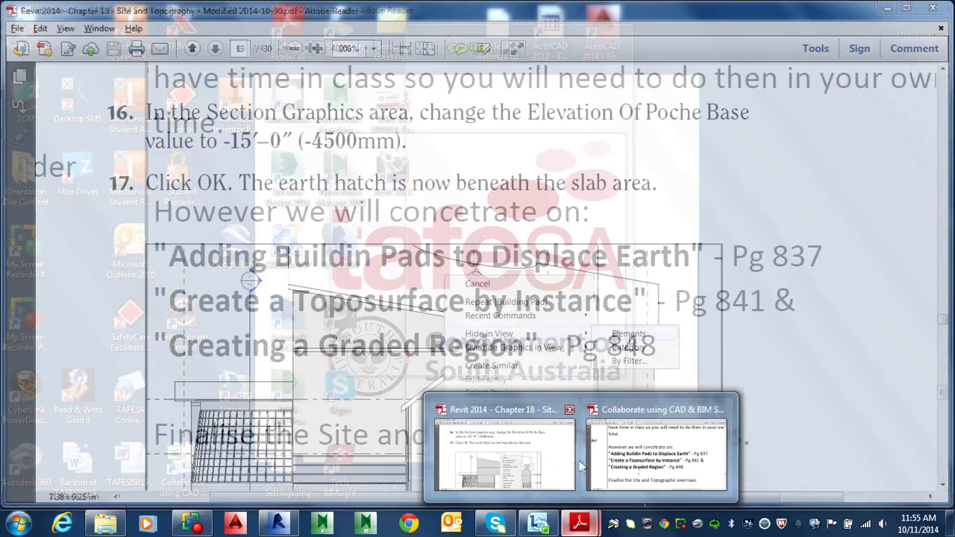
left_click(505, 451)
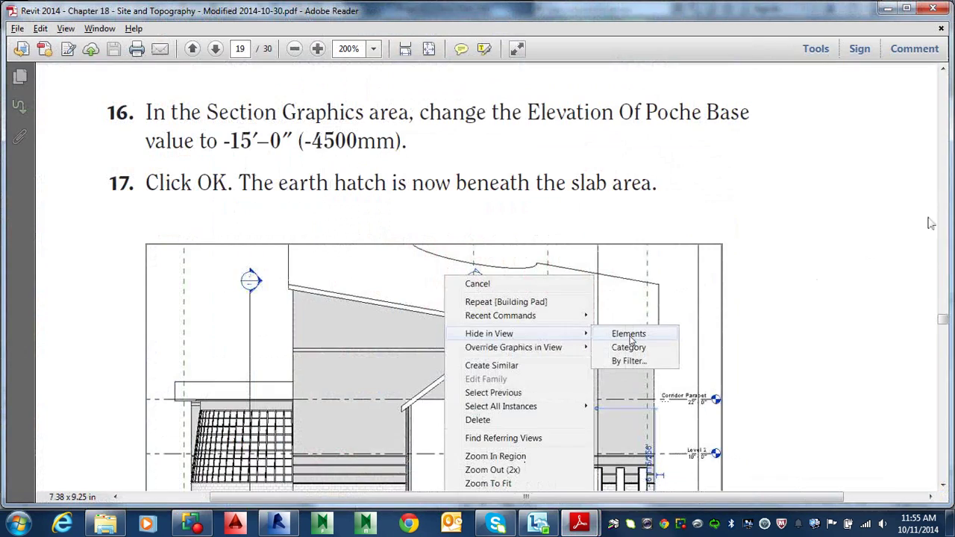
left_click_drag(943, 320, 944, 349)
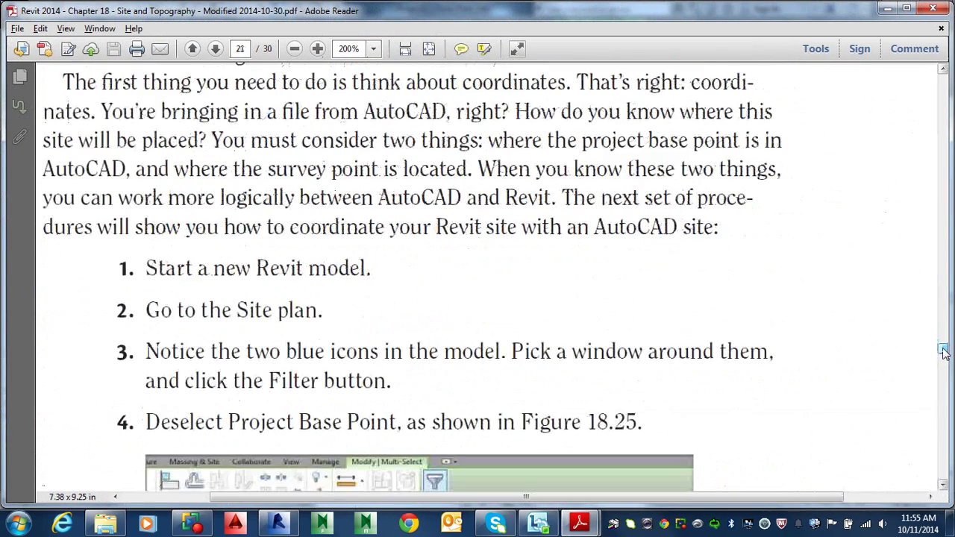
scroll(850, 313, "down", 5)
scroll(836, 301, "down", 3, "ctrl")
scroll(818, 299, "down", 5)
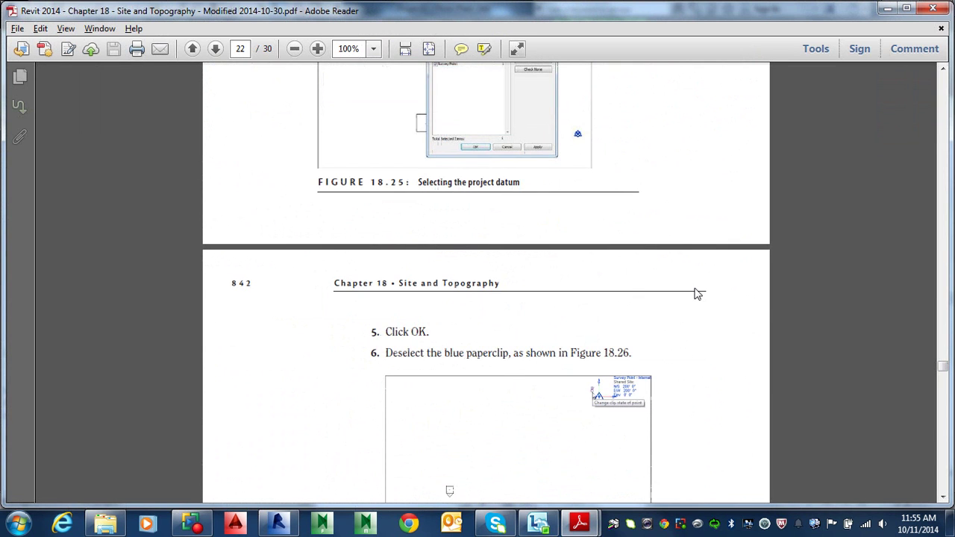
scroll(701, 287, "down", 6)
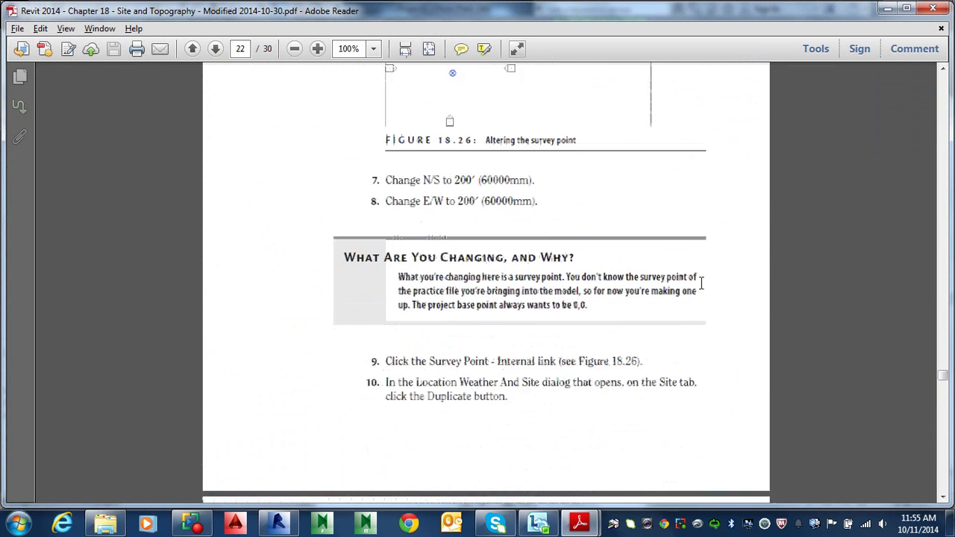
scroll(698, 285, "down", 10)
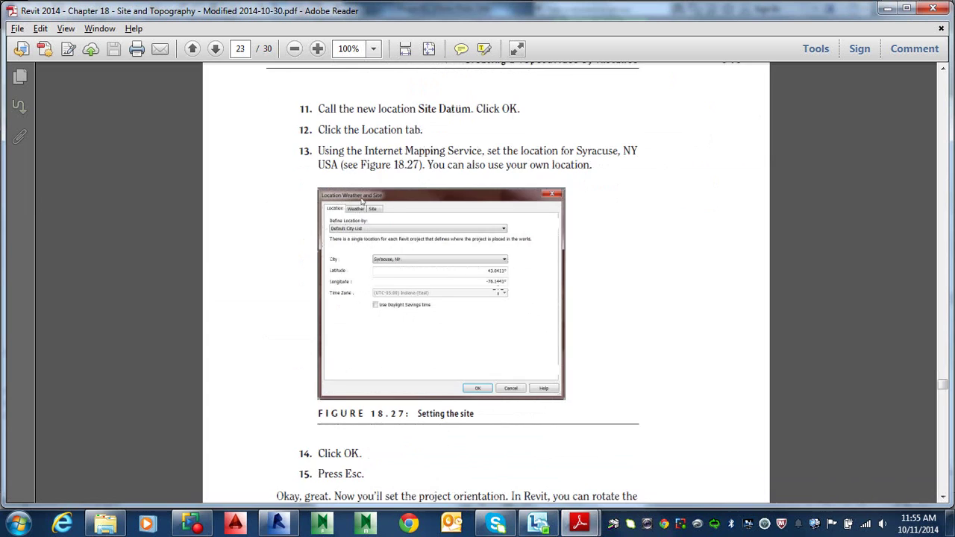
scroll(362, 201, "up", 3, "ctrl")
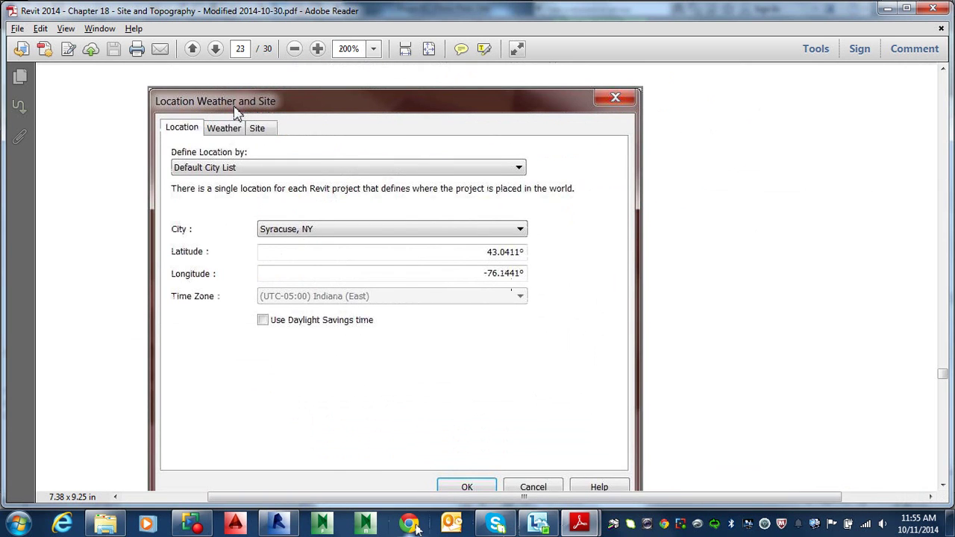
Return to Revit, accept the Location Weather and Site settings, and deselect the survey point
left_click(278, 523)
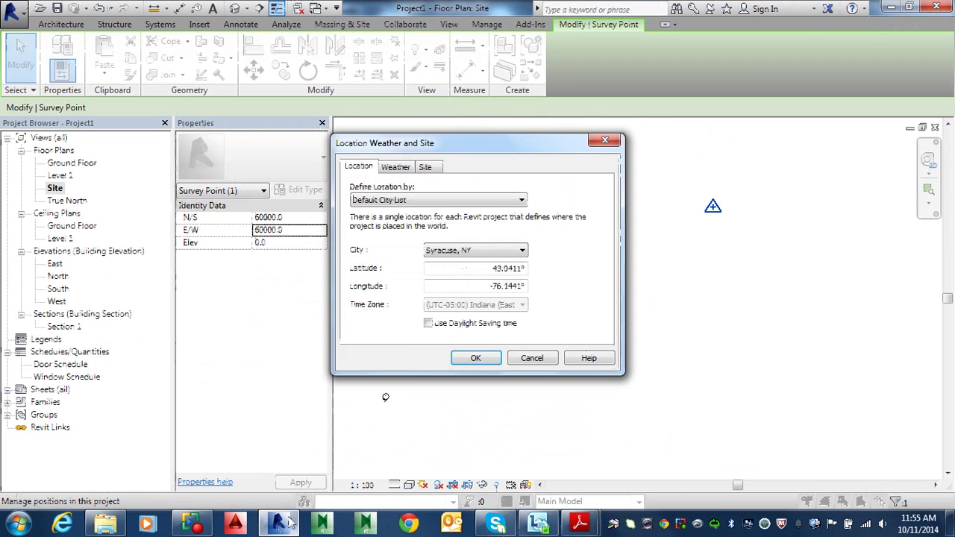
left_click(493, 359)
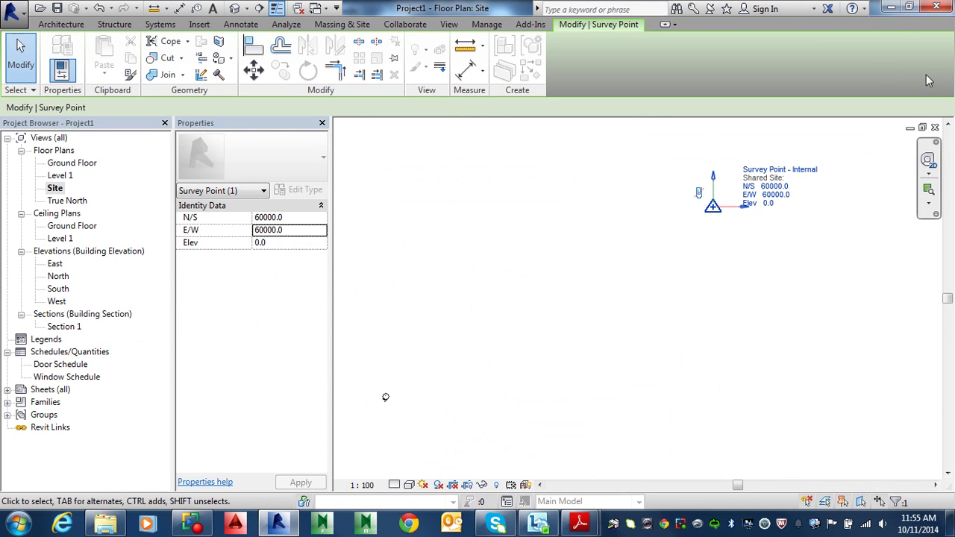
left_click(771, 233)
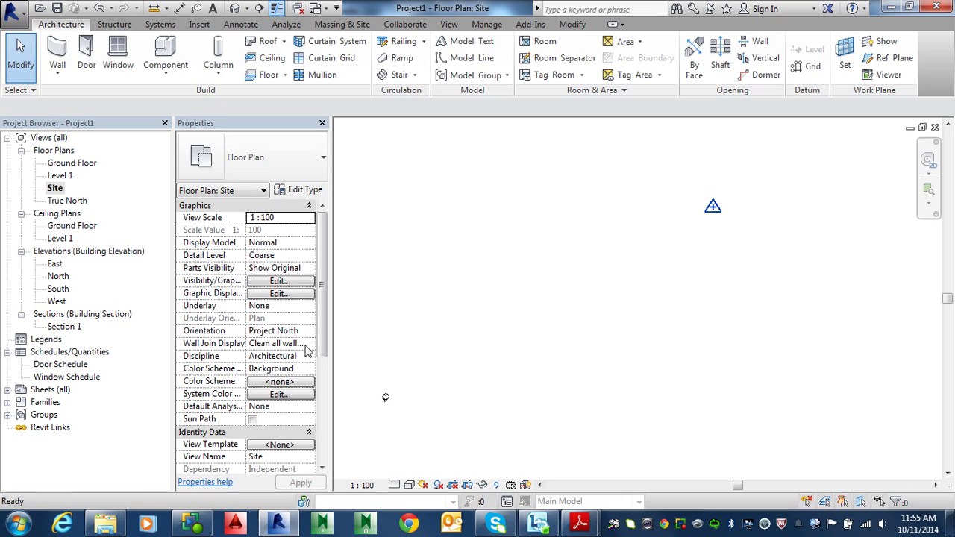
Set the Site floor plan's orientation to True North
left_click(298, 332)
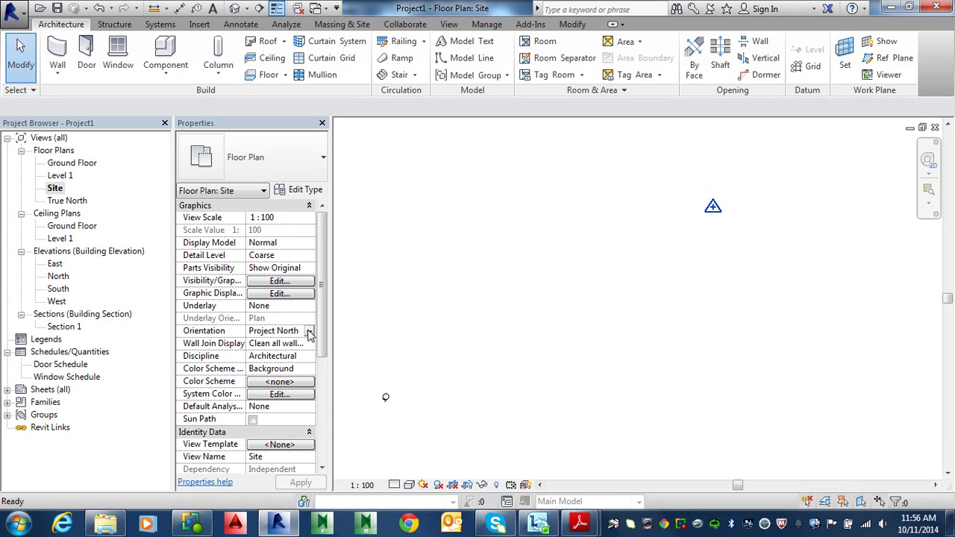
left_click(308, 333)
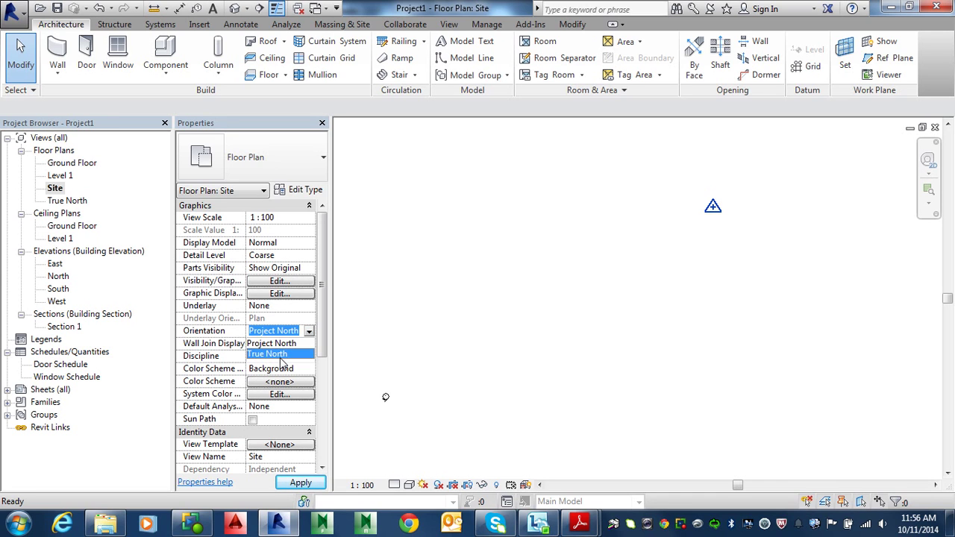
left_click(282, 355)
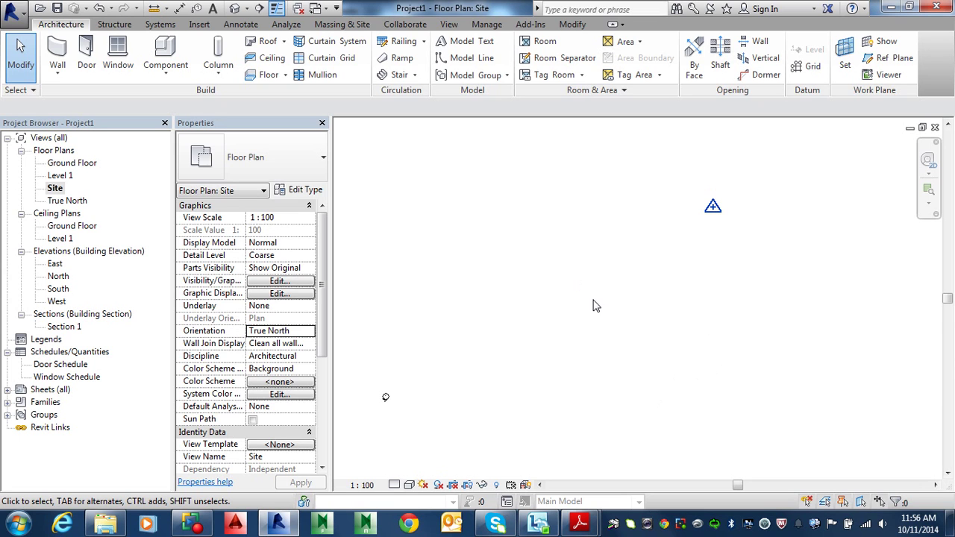
Rotate True North 45° counterclockwise about the project base point in the Site plan
left_click(487, 24)
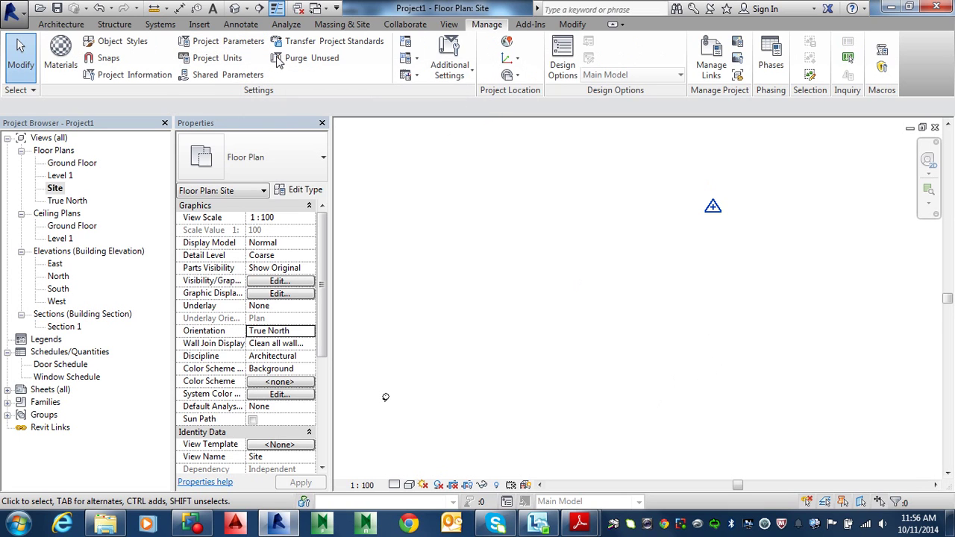
left_click(516, 77)
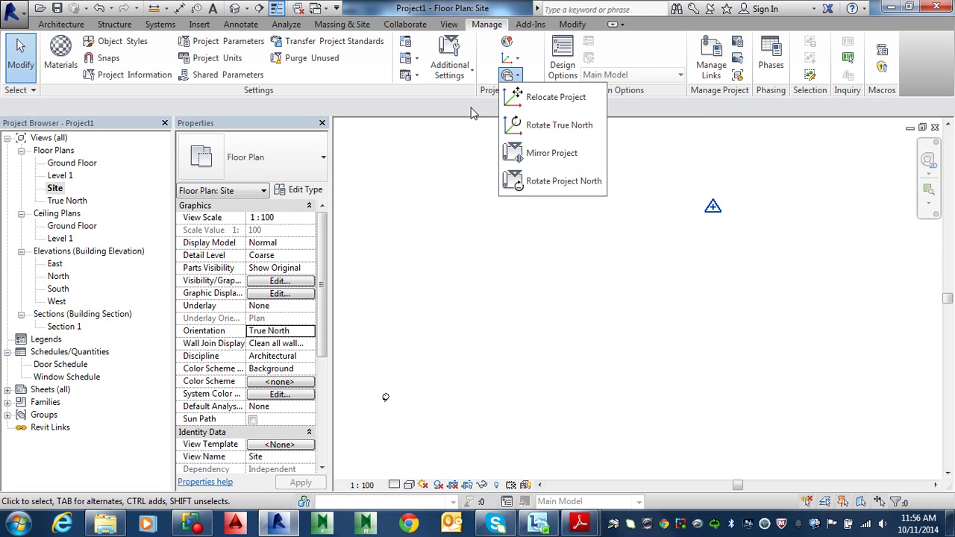
left_click(517, 75)
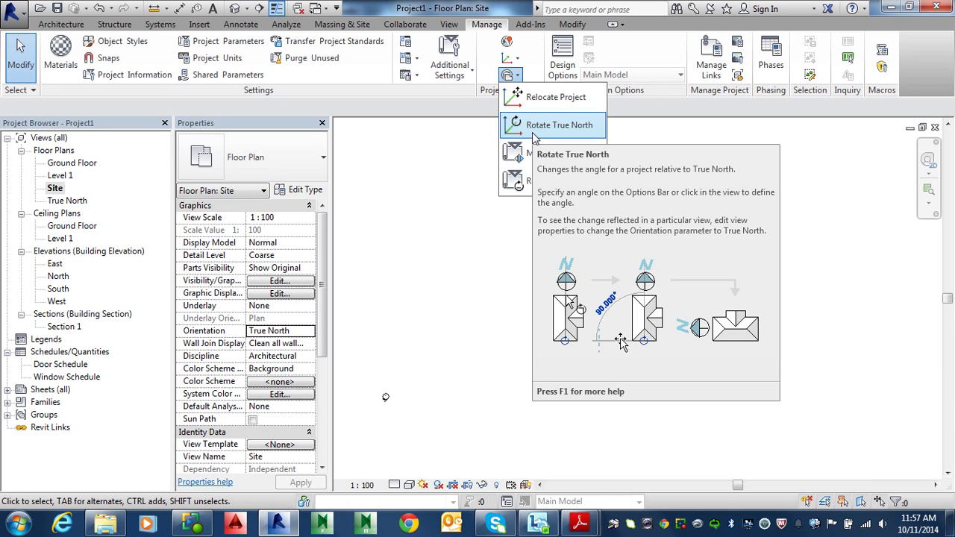
left_click(550, 130)
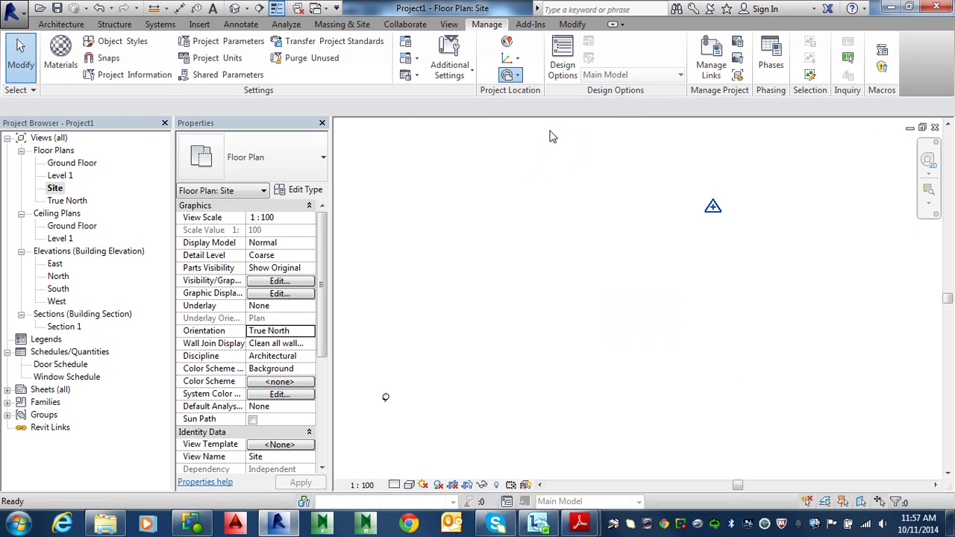
left_click(721, 212)
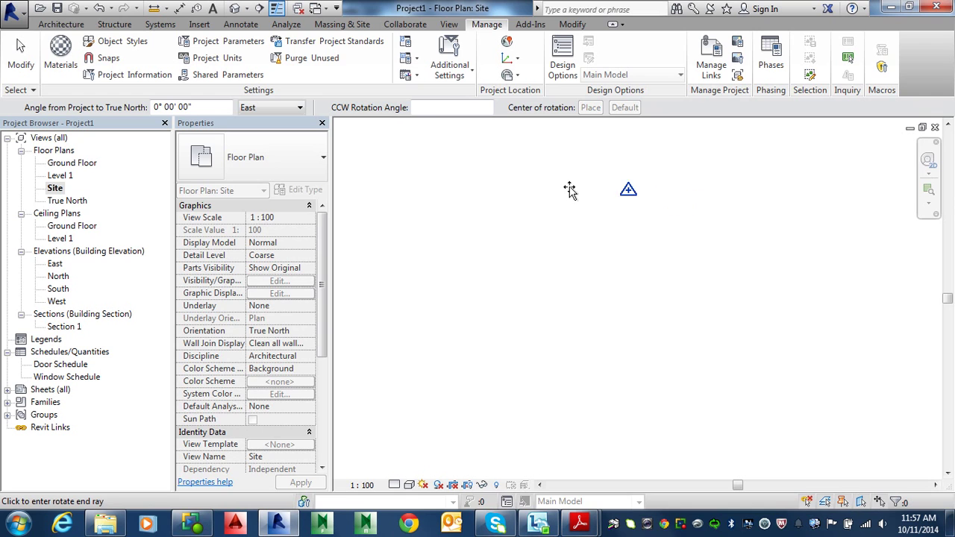
middle_click_drag(589, 240, 722, 247)
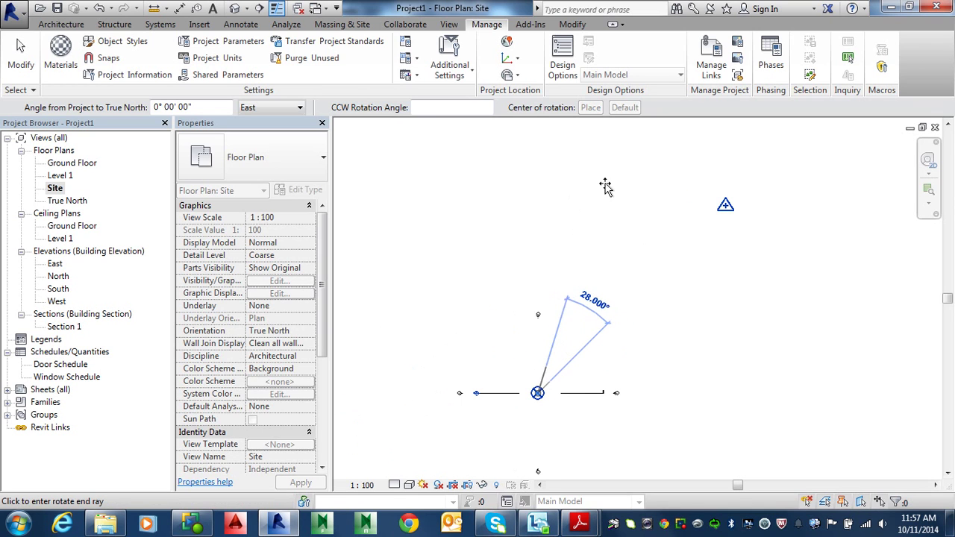
left_click(538, 161)
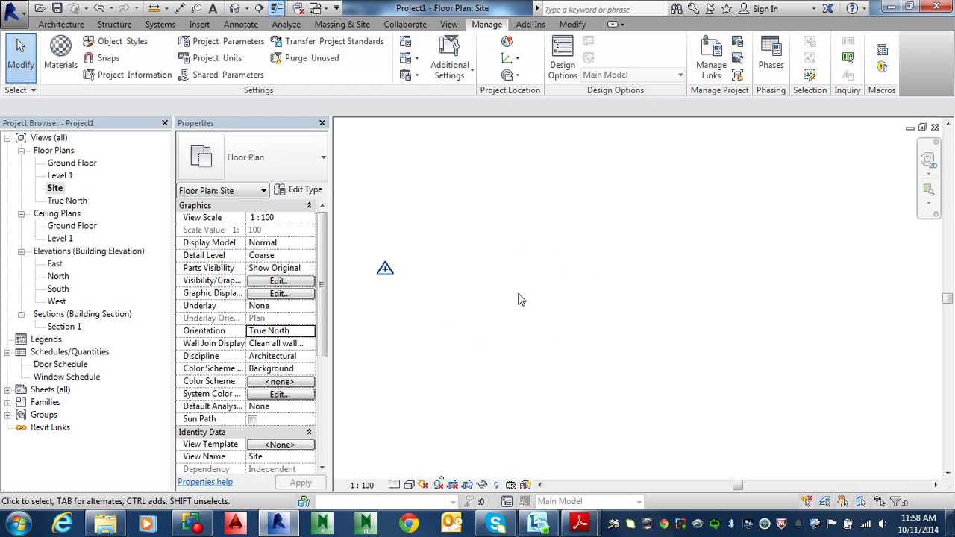
scroll(534, 305, "down", 6)
middle_click_drag(552, 309, 639, 273)
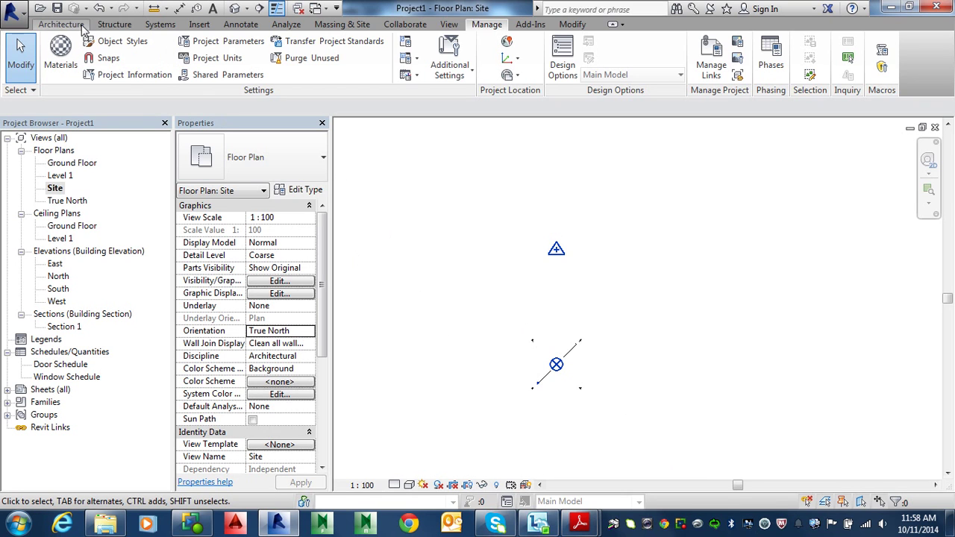
Start linking a CAD file and browse Student Share (L:) through lim and 2_UNITS_OF_COMPETENCY to the 2014 folder
left_click(200, 26)
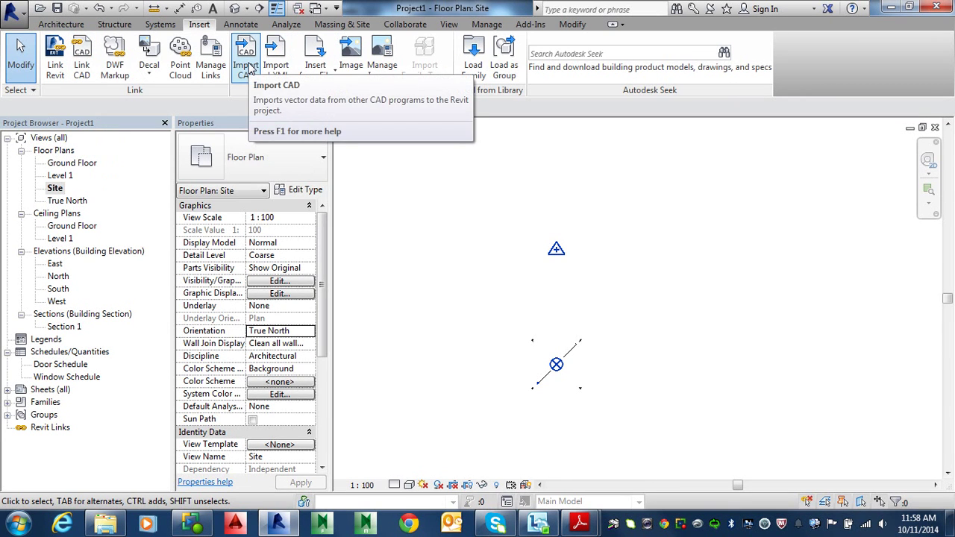
left_click(81, 65)
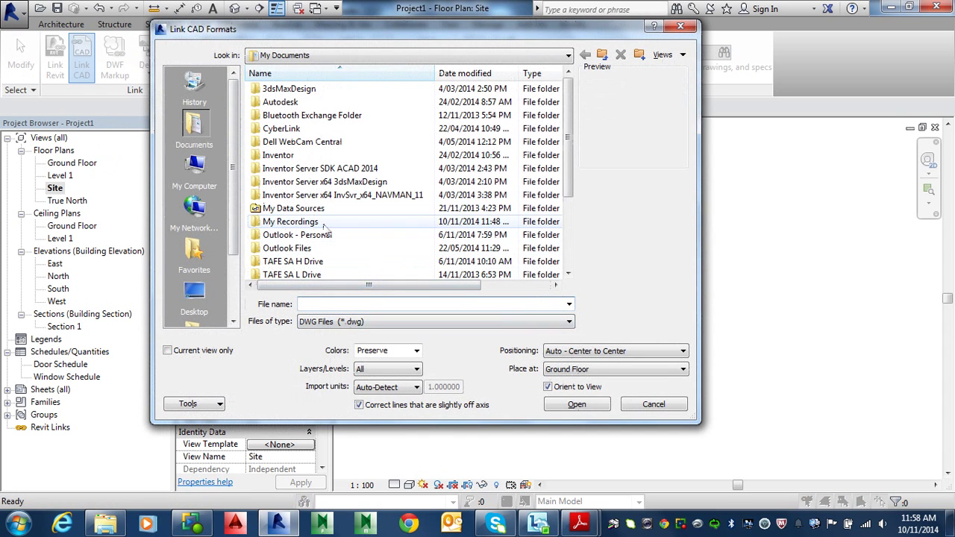
left_click(195, 203)
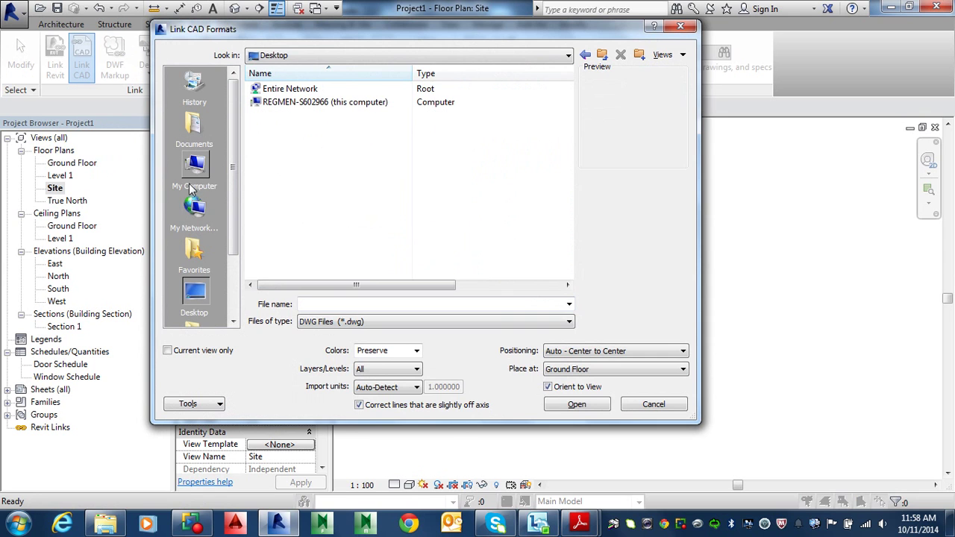
left_click(195, 171)
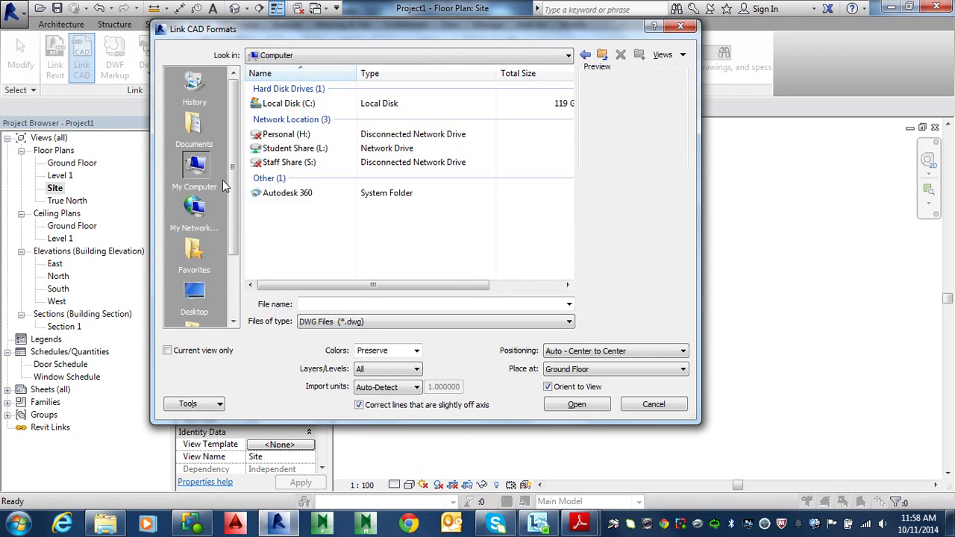
double_click(317, 148)
double_click(270, 118)
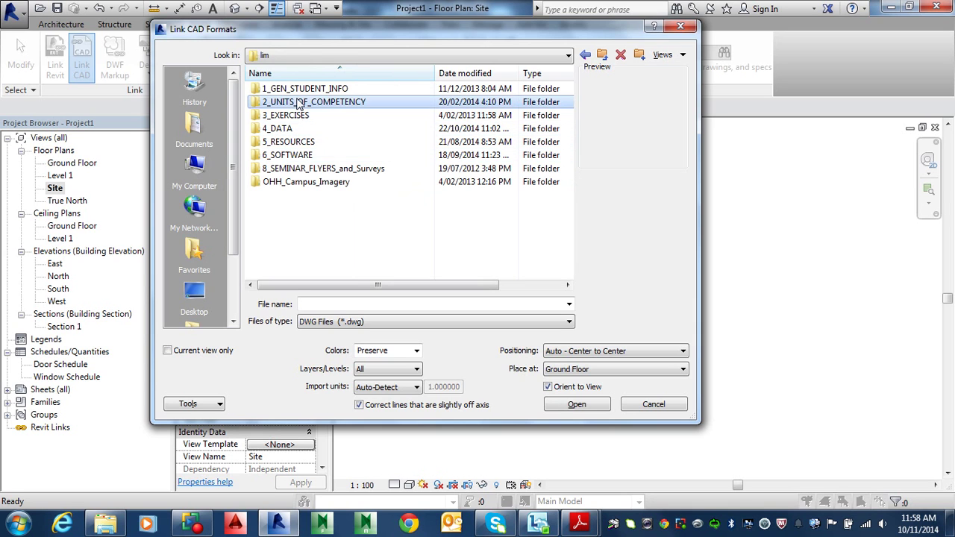
double_click(296, 102)
double_click(279, 115)
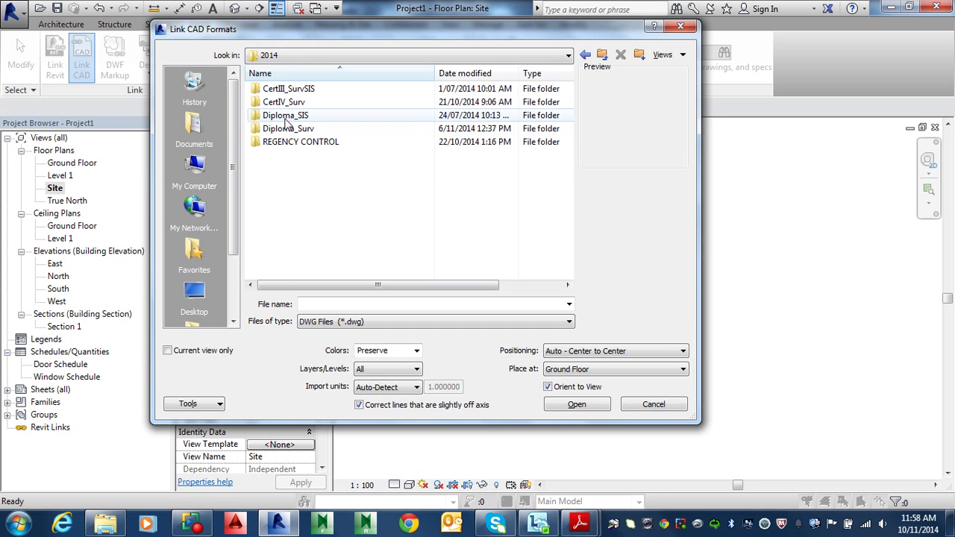
Browse through Diploma_Surv, the CPPSIS6040A unit, BIM for Surveying and Site and Topography to Exercise Files, and select contours.dwg for linking
left_click(285, 129)
double_click(287, 129)
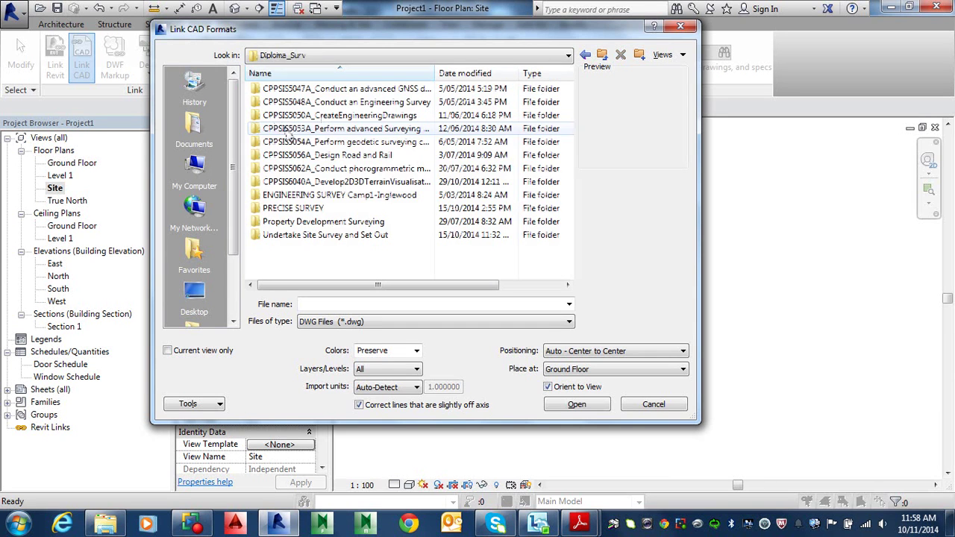
double_click(301, 183)
double_click(292, 102)
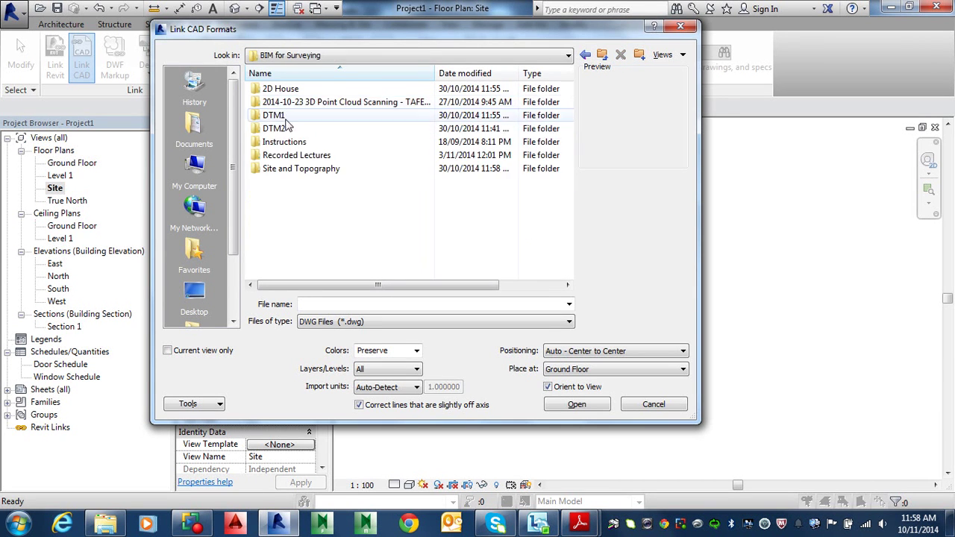
double_click(288, 169)
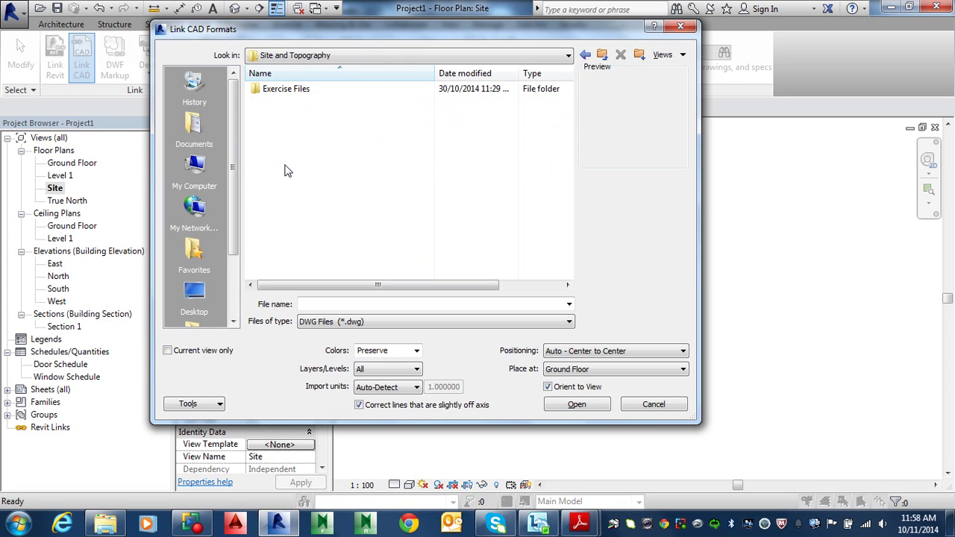
double_click(286, 93)
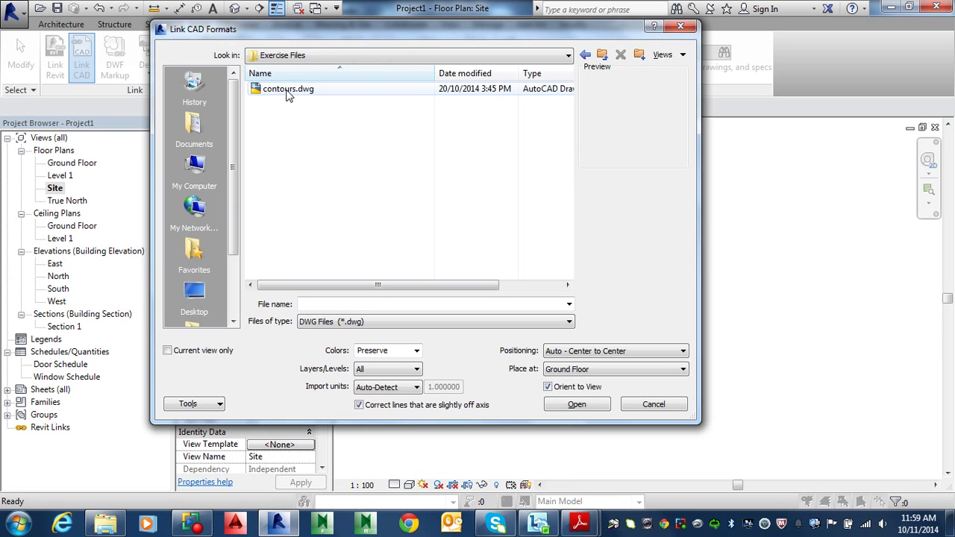
left_click(289, 91)
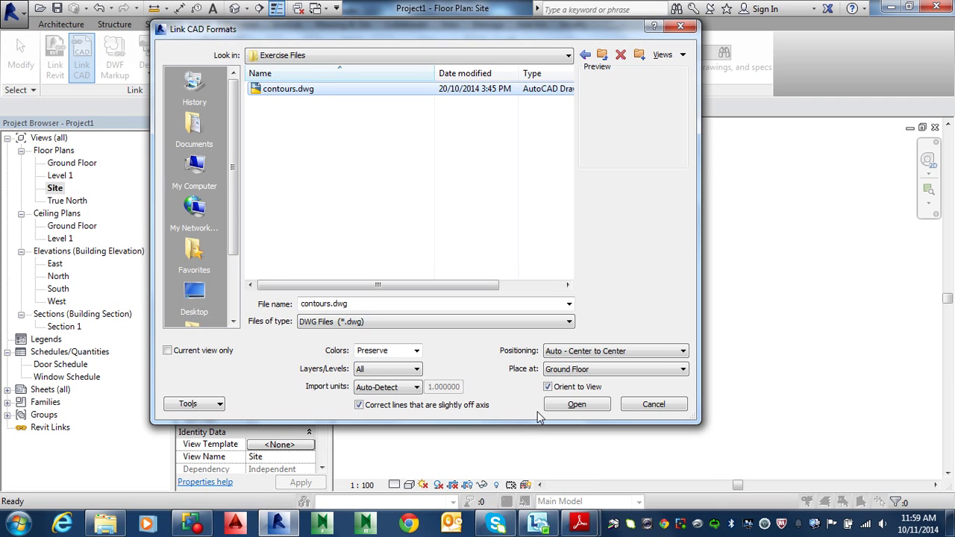
Set the contours.dwg link to Black and White colors, All layers and import units in feet
left_click(414, 352)
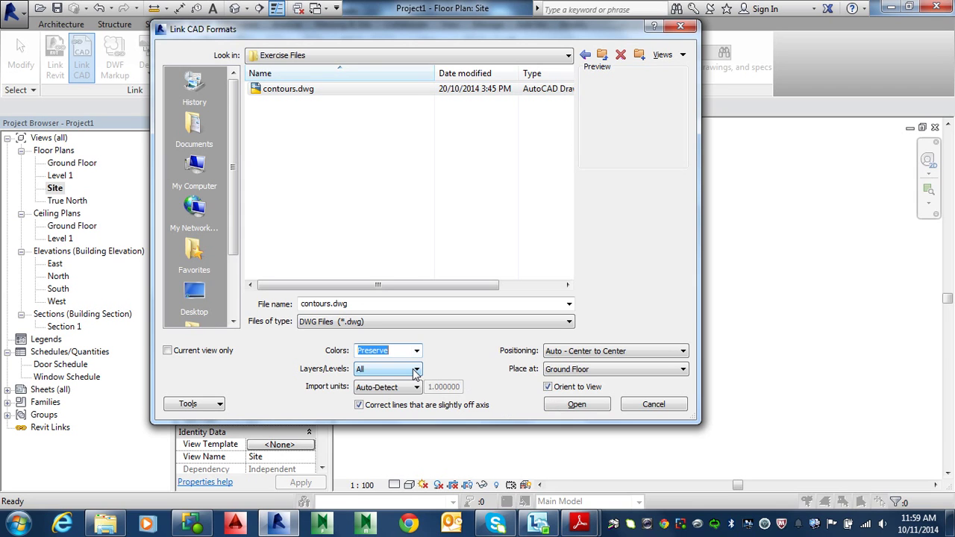
left_click(417, 351)
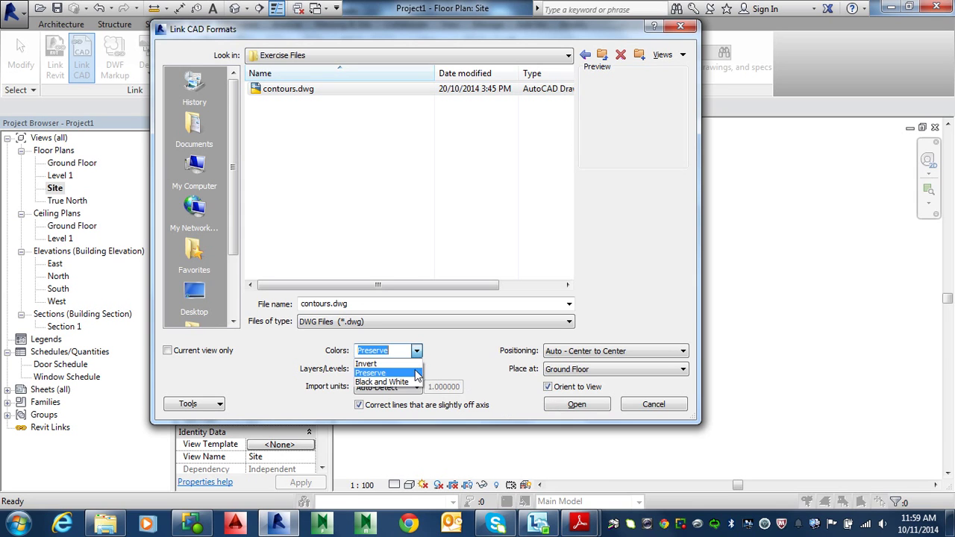
left_click(409, 383)
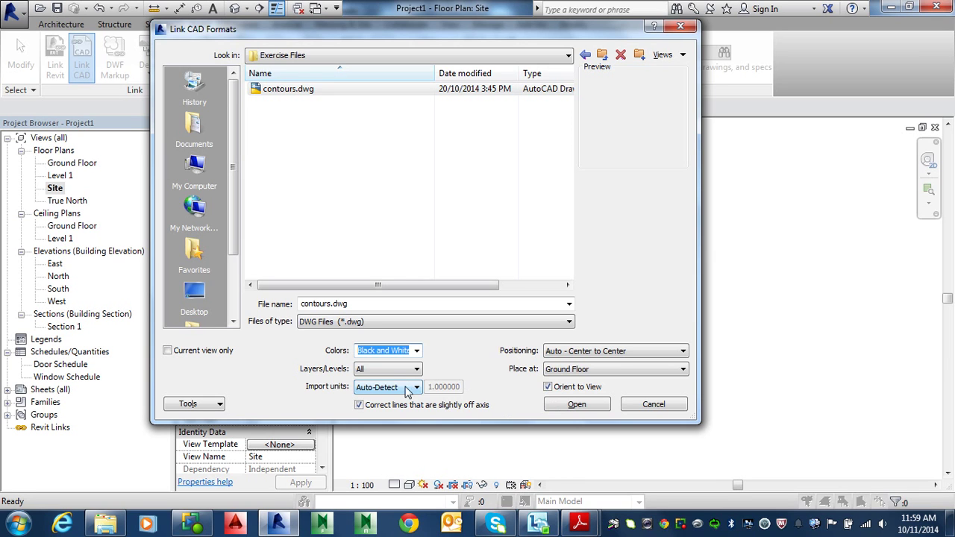
left_click(418, 370)
left_click(416, 377)
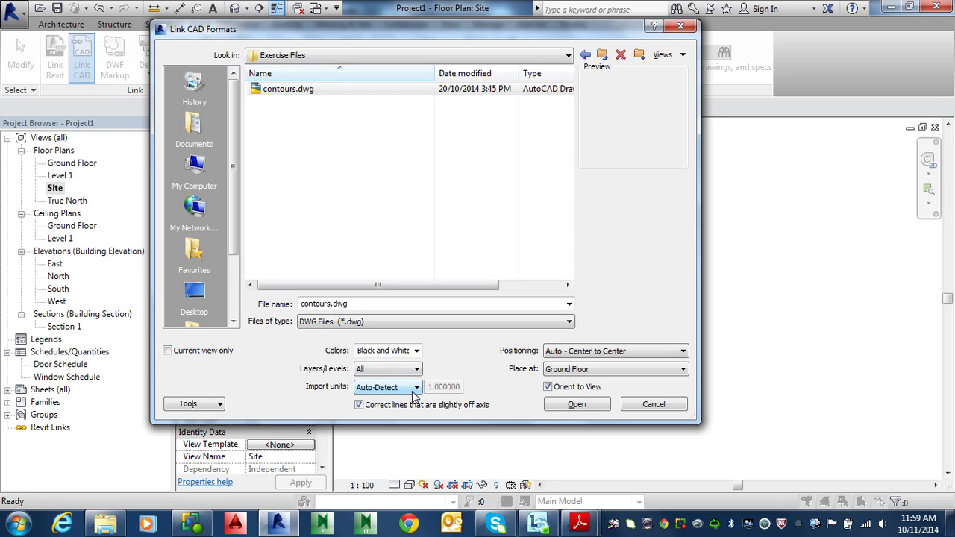
left_click(417, 390)
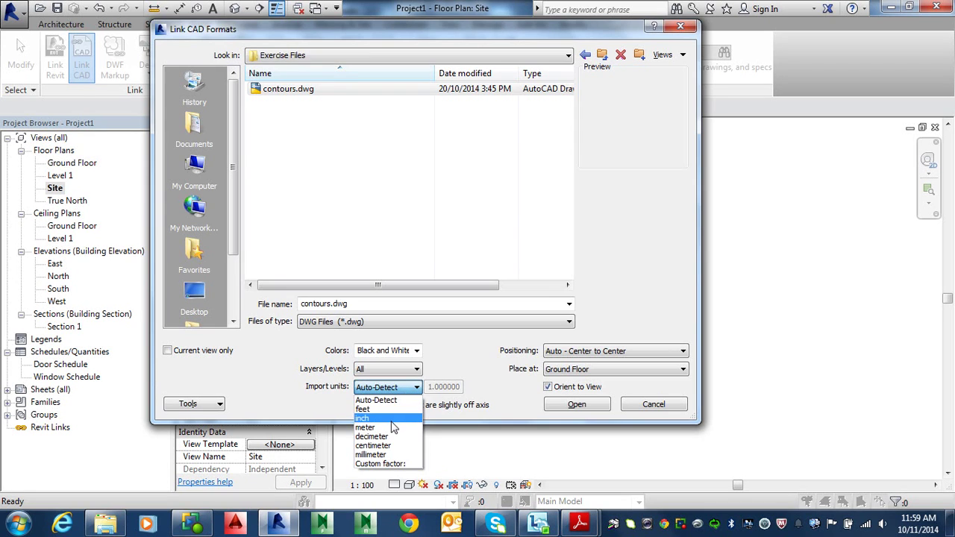
left_click(392, 411)
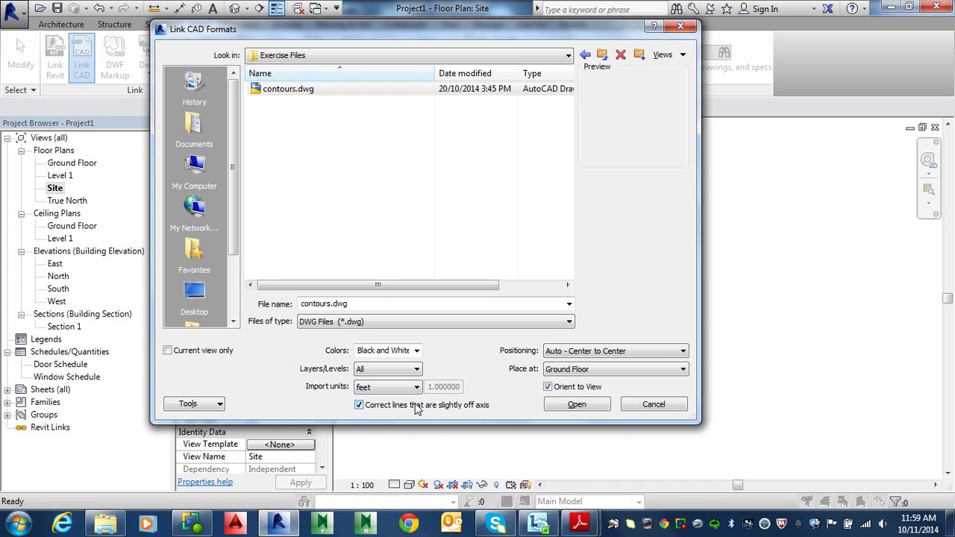
left_click(416, 386)
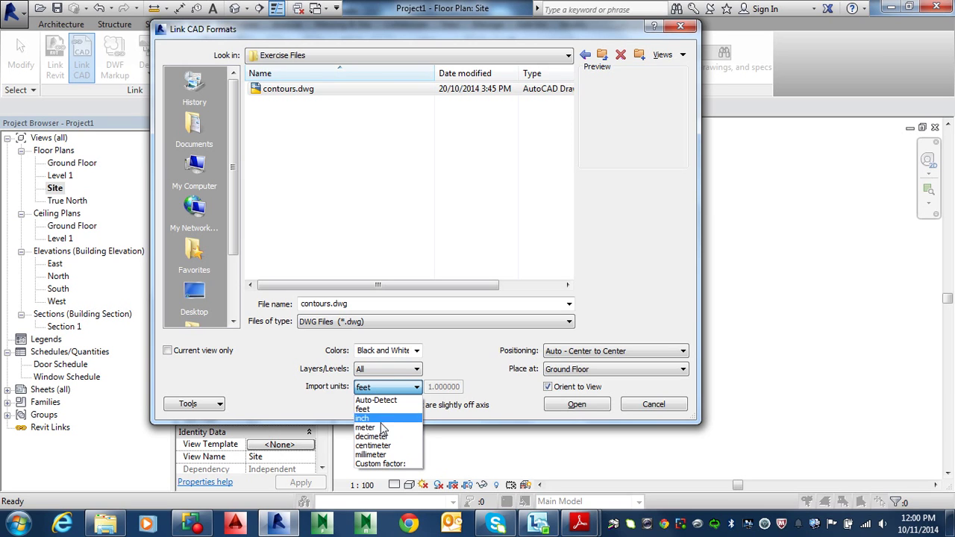
left_click(397, 388)
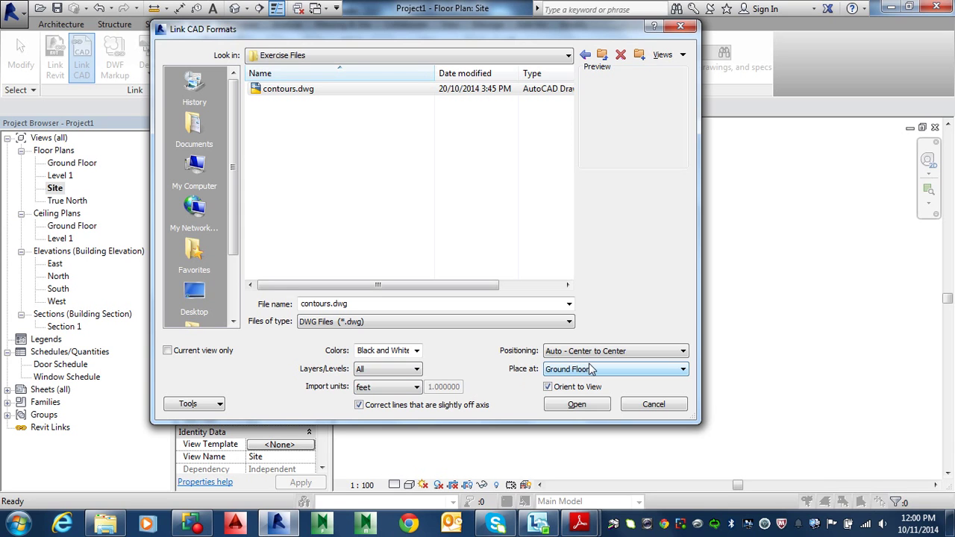
Link contours.dwg with Auto - By Shared Coordinates positioning and dismiss the differing coordinate systems message
left_click(626, 352)
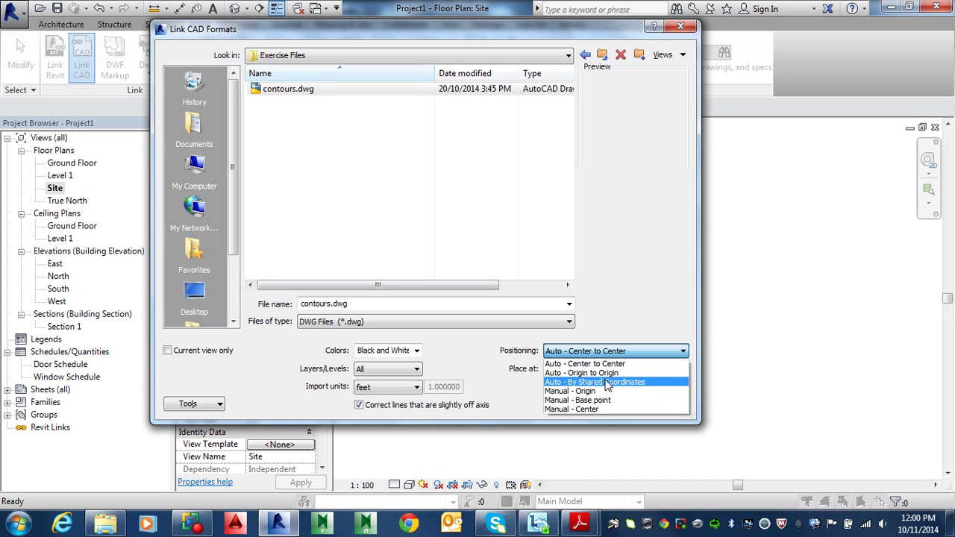
left_click(607, 382)
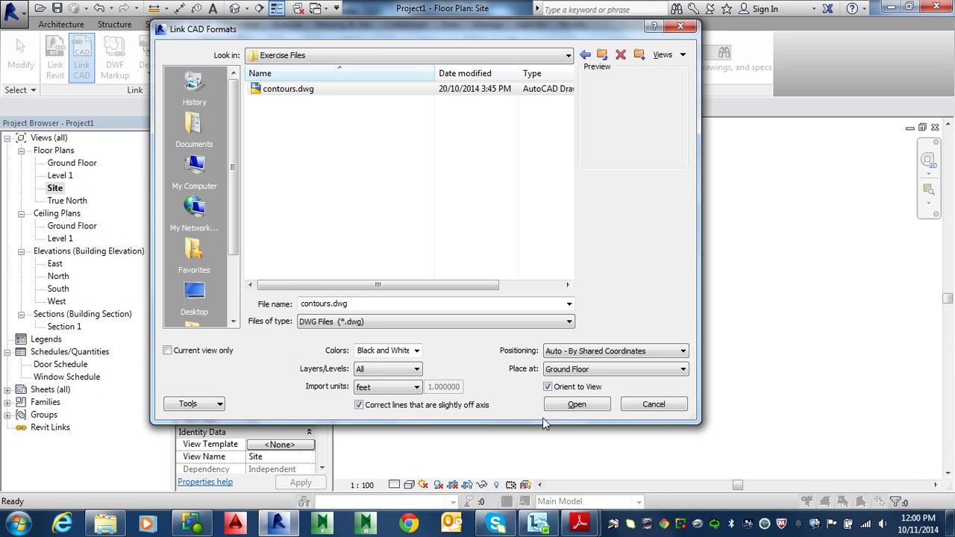
left_click(572, 408)
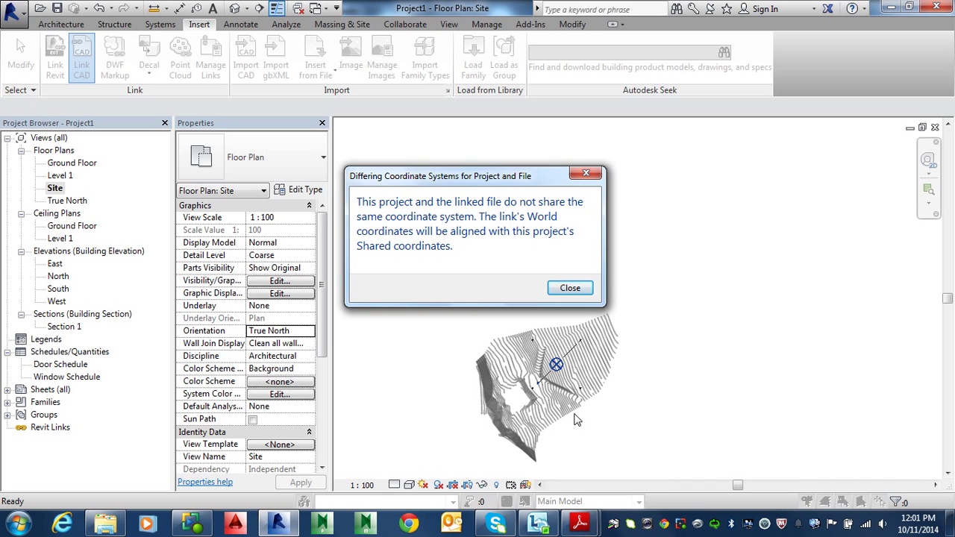
left_click(570, 290)
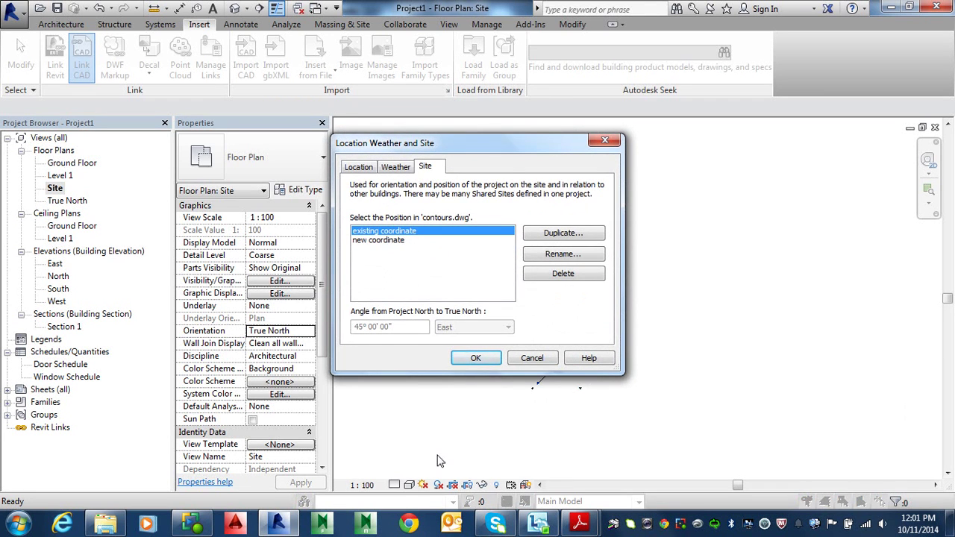
Switch to the Chapter 18 PDF and read the page 25 instructions for linking contours.dwg and choosing its coordinate position
mouse_move(579, 526)
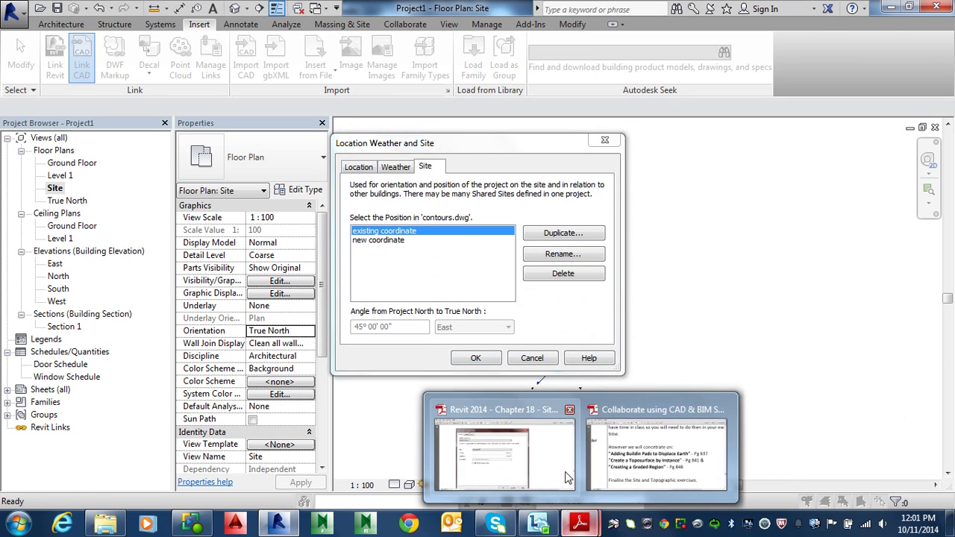
left_click(522, 455)
scroll(519, 397, "down", 5)
scroll(519, 397, "down", 15)
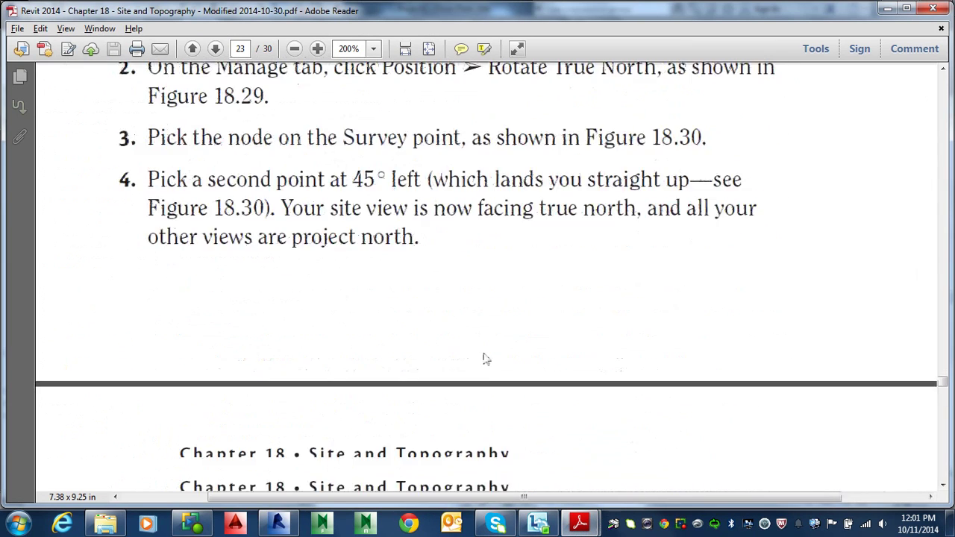
scroll(464, 424, "down", 20)
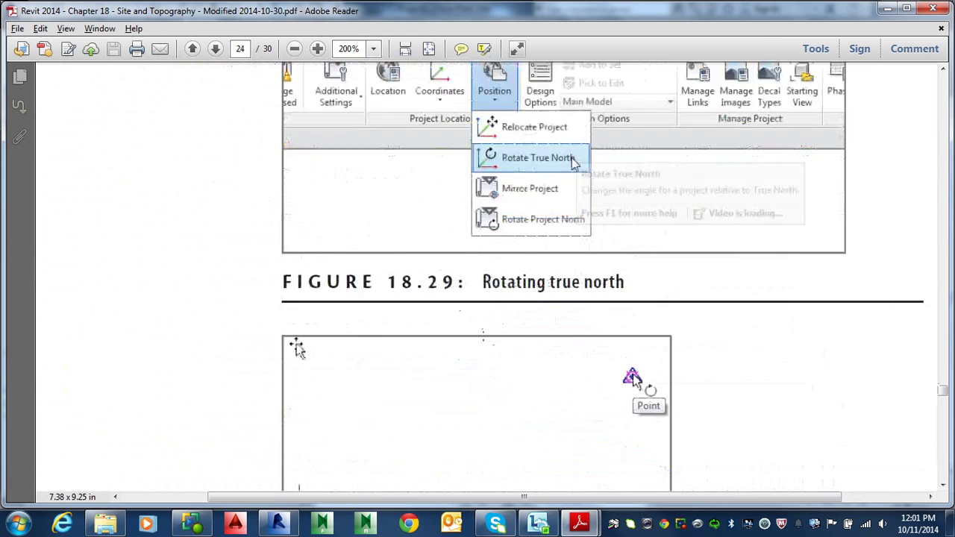
scroll(475, 328, "down", 20)
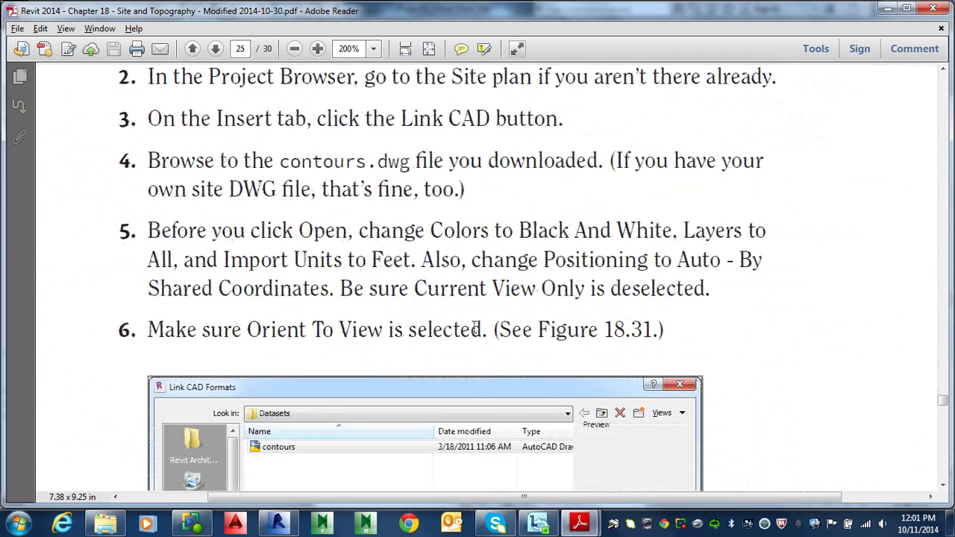
scroll(471, 328, "down", 4)
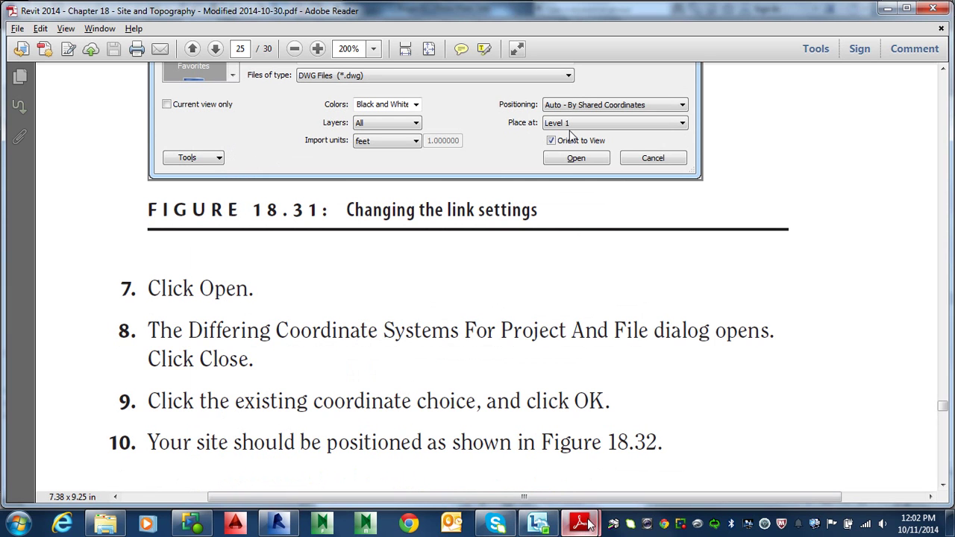
left_click(290, 525)
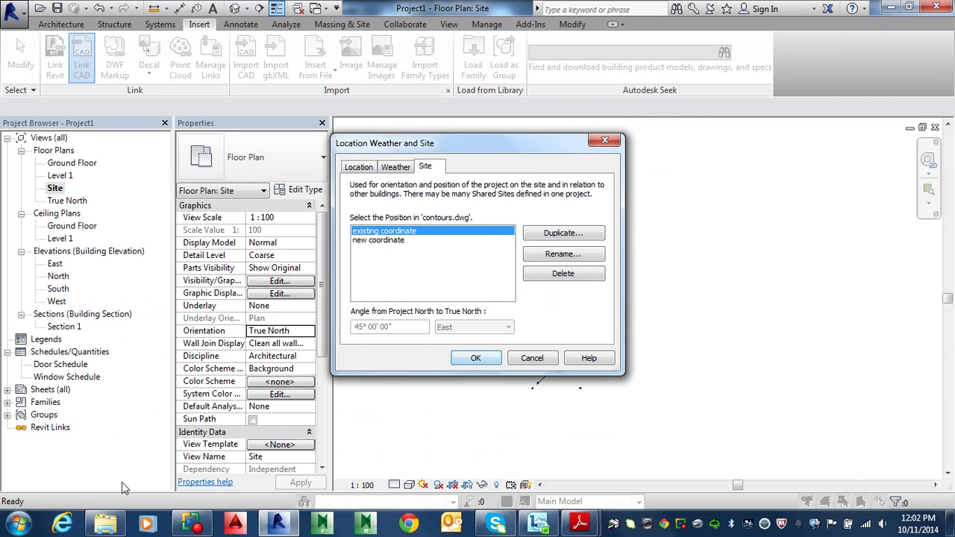
Switch to the Exercise Files folder in Windows Explorer and duplicate contours.dwg in the same folder
mouse_move(104, 524)
left_click(179, 470)
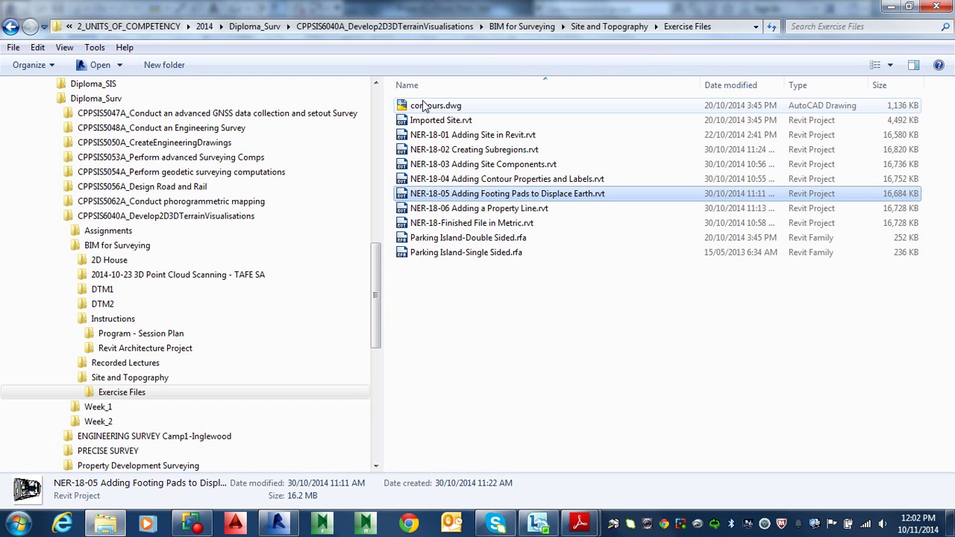
left_click(429, 107)
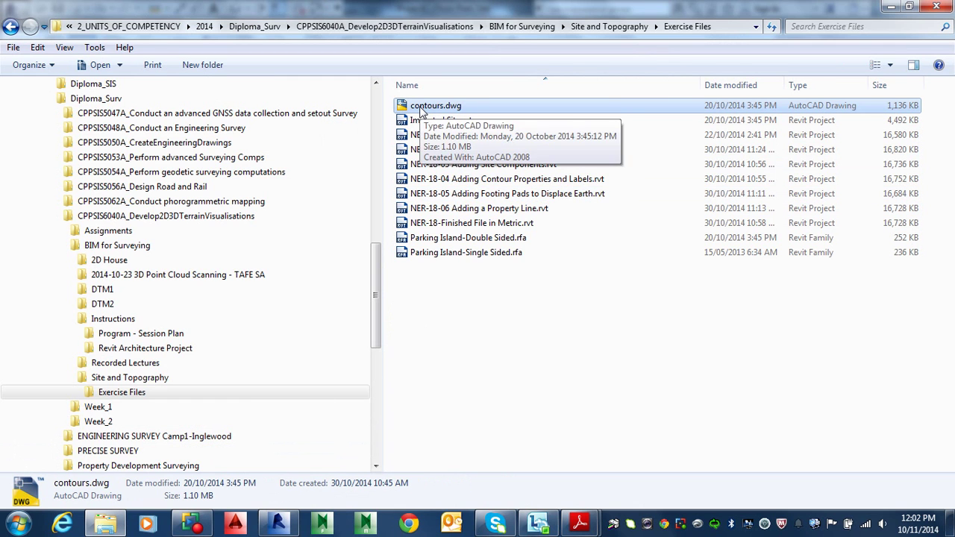
key("ctrl+c")
key("ctrl+v")
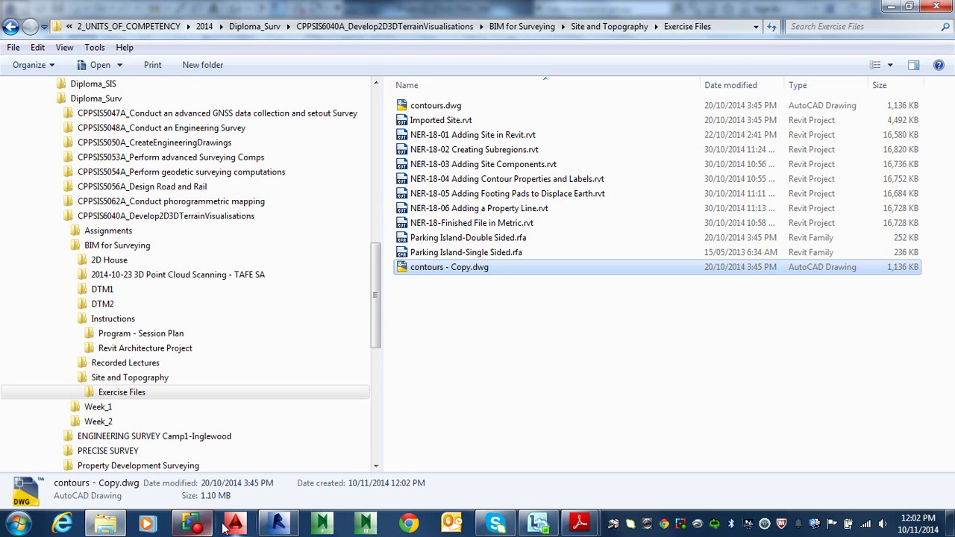
Switch back to Revit and accept the existing coordinate position for the contours.dwg link
left_click(278, 524)
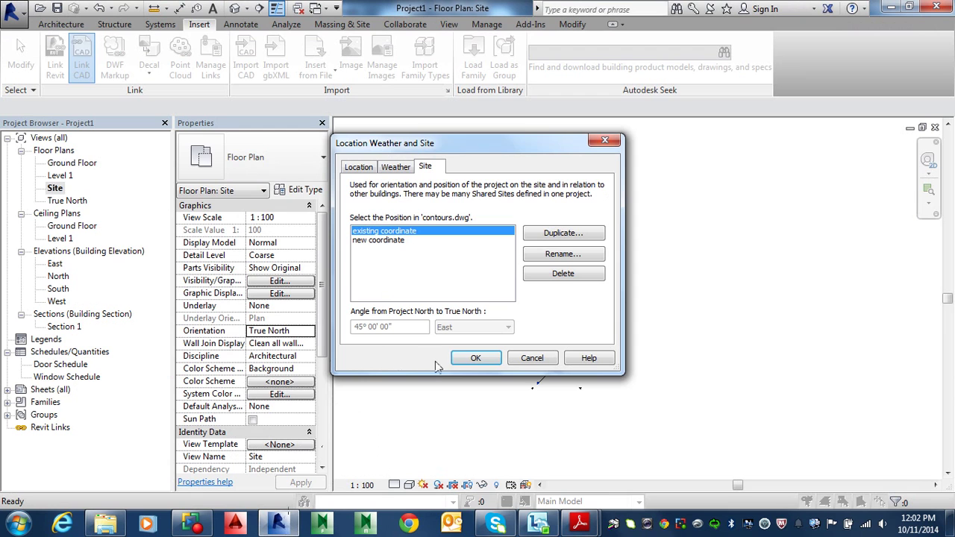
left_click(476, 359)
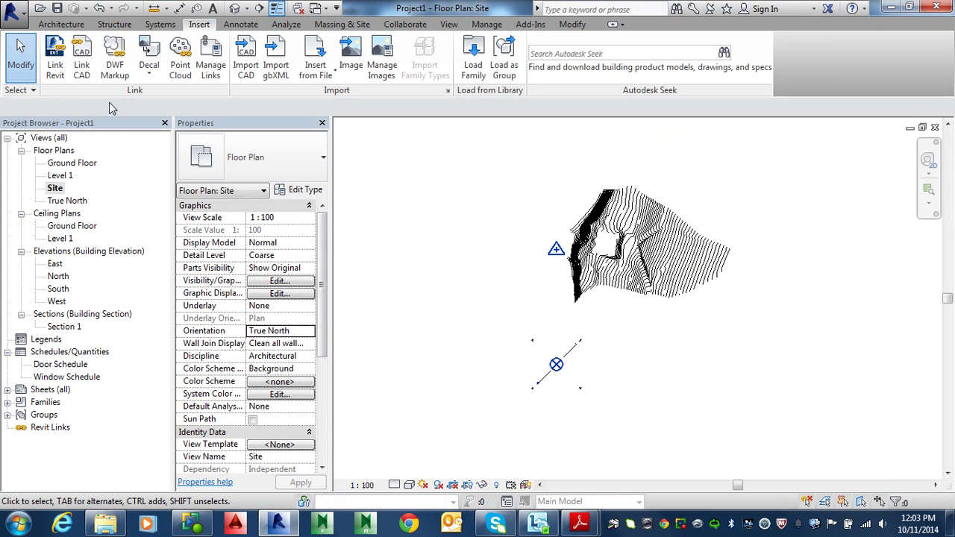
Consult the Chapter 18 PDF for the steps below Figure 18.32 on moving the linked site and saving its shared position
left_click(33, 90)
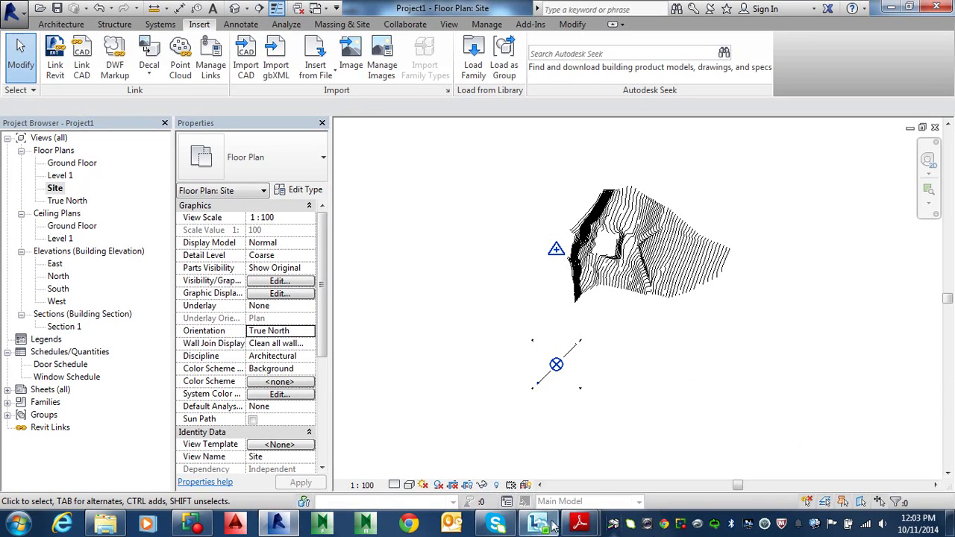
mouse_move(579, 525)
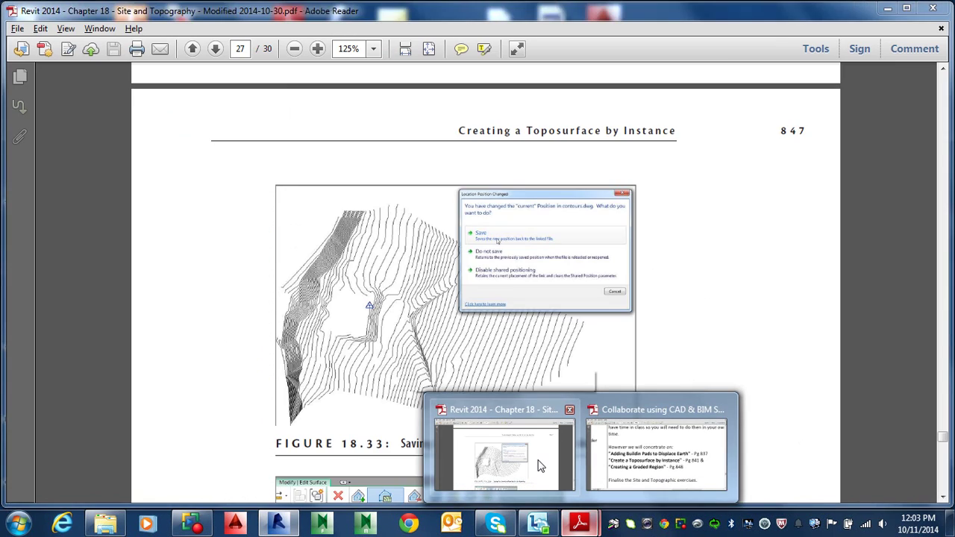
left_click(539, 464)
scroll(525, 425, "up", 10)
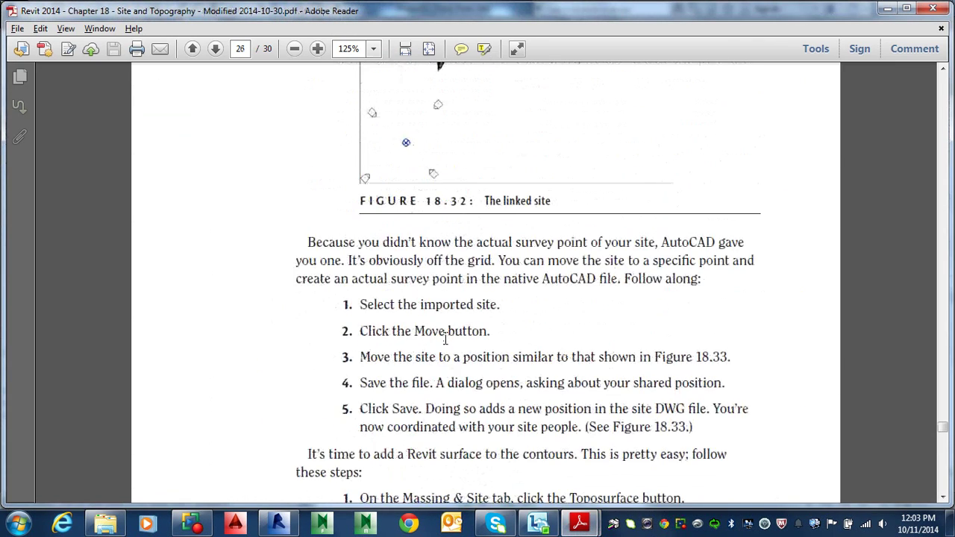
key("alt+Tab")
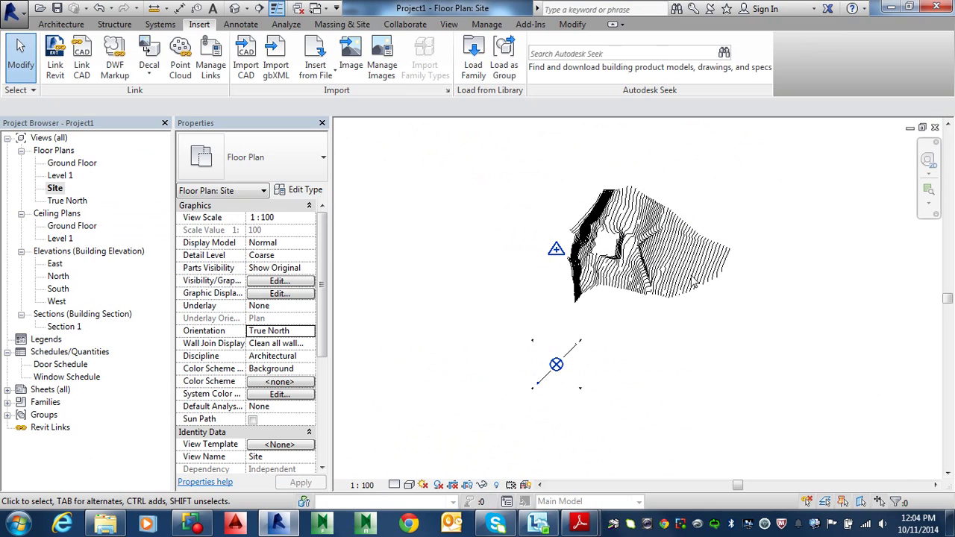
key("alt+Tab")
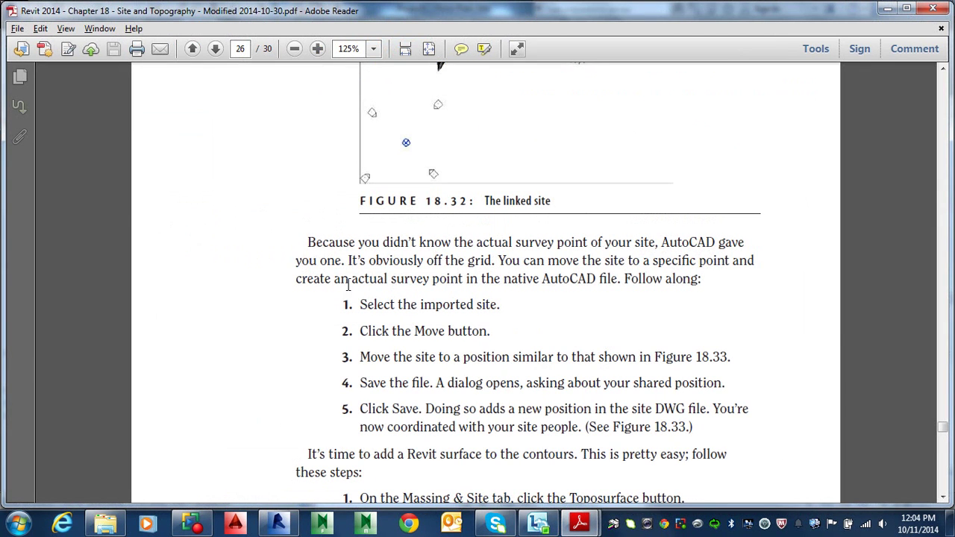
key("alt+Tab")
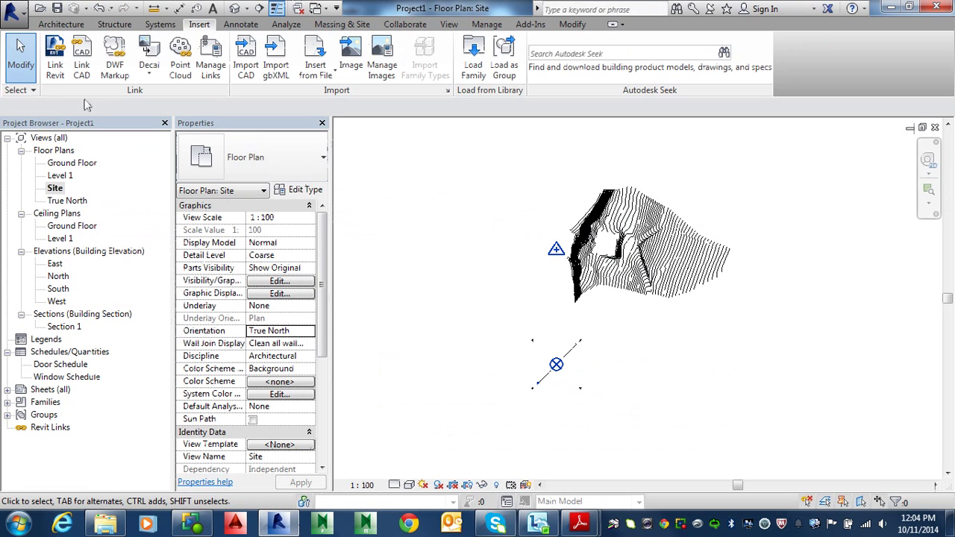
Enable selection of links and test it by selecting the linked contours.dwg in the Site view
left_click(33, 90)
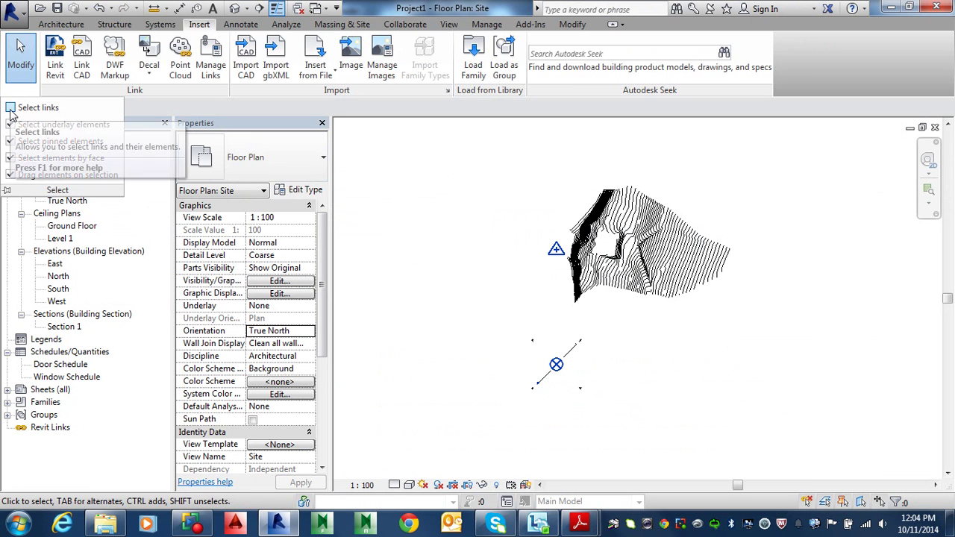
left_click(10, 109)
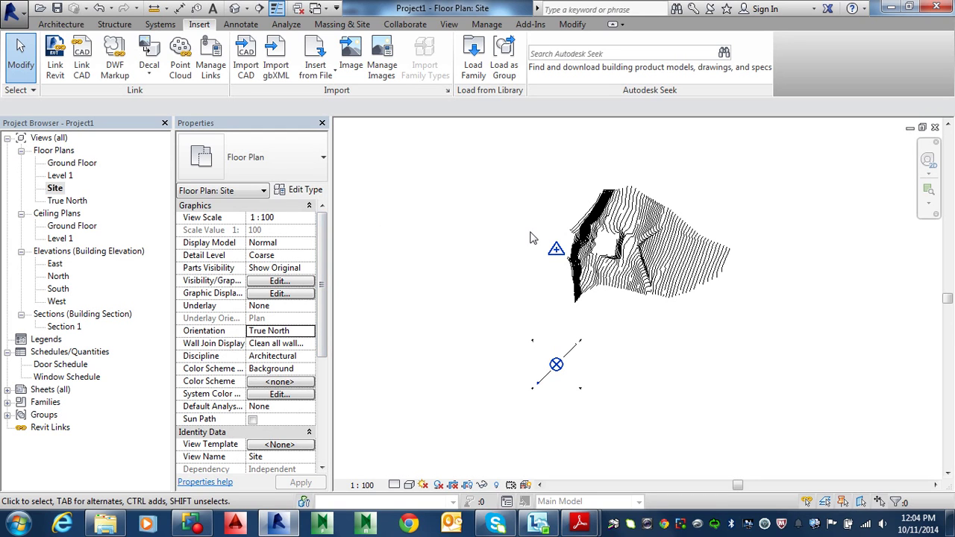
left_click(580, 238)
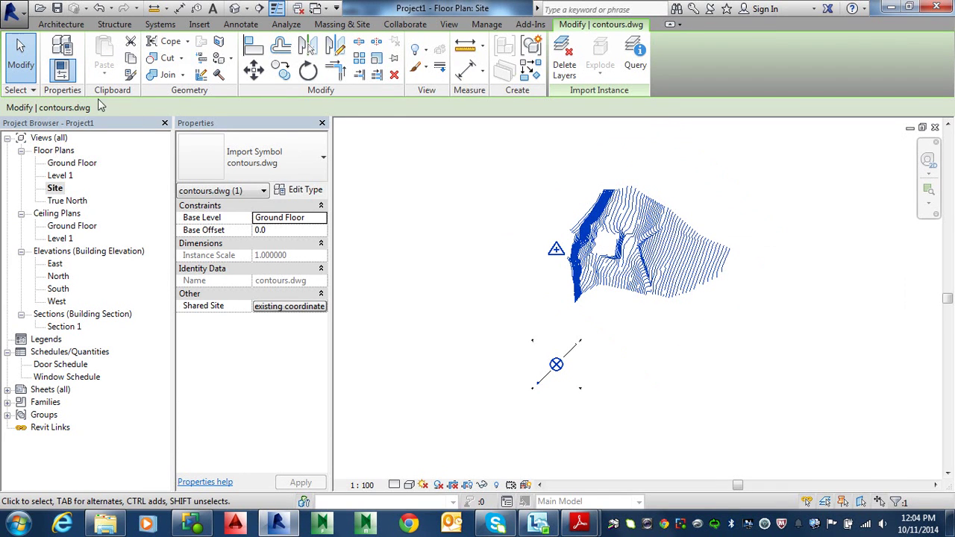
left_click(29, 90)
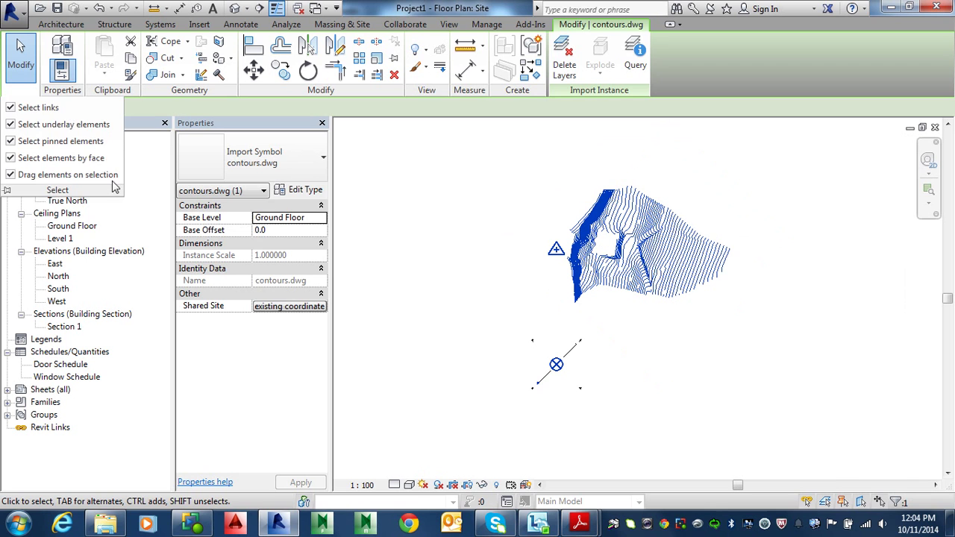
left_click(728, 272)
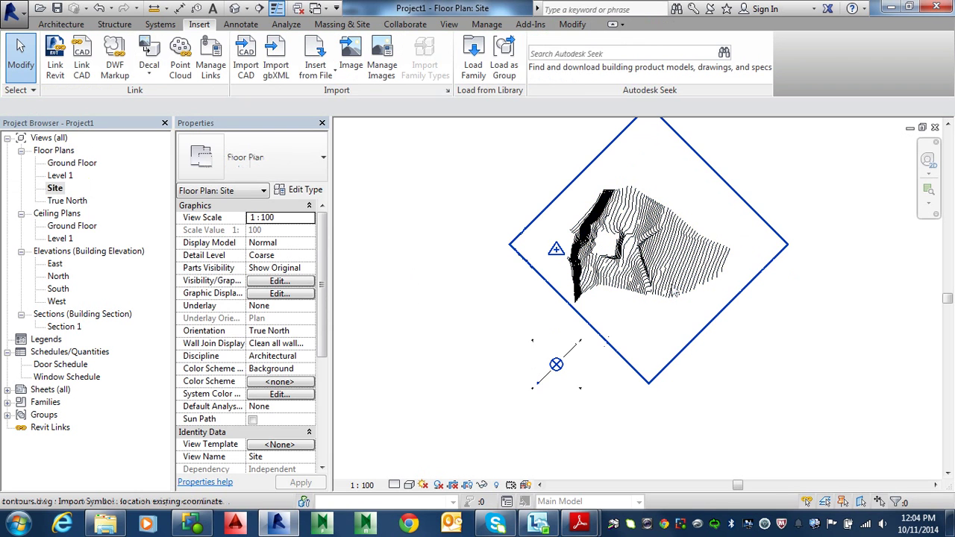
Move the linked contours.dwg from the open contour endpoint on the east side of the central flat area to the survey point
left_click(648, 268)
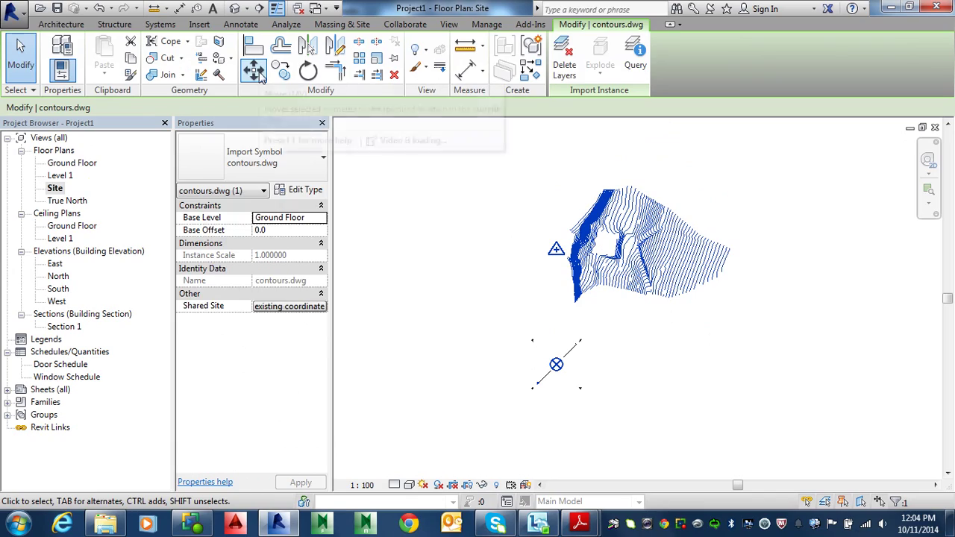
left_click(253, 70)
scroll(627, 250, "up", 5)
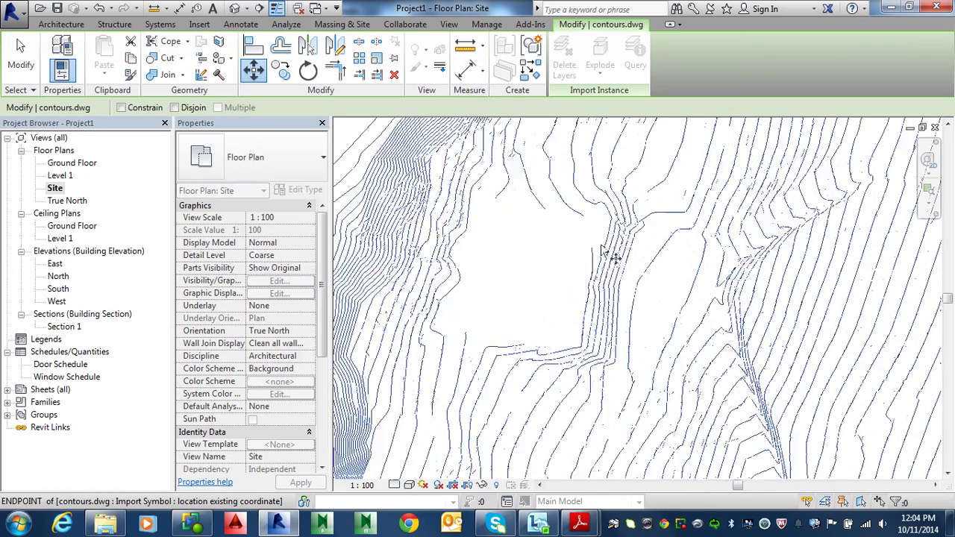
scroll(605, 250, "down", 1)
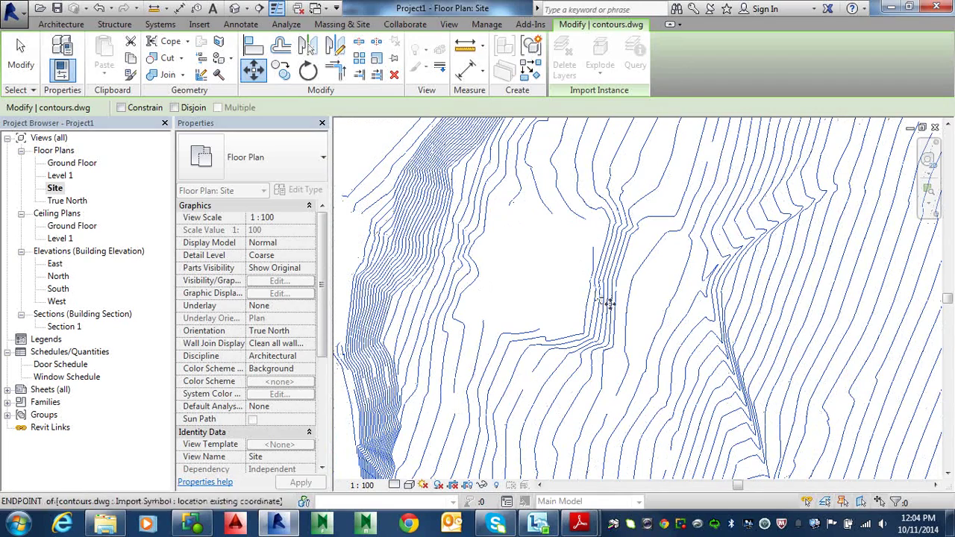
left_click(593, 249)
scroll(449, 251, "down", 2)
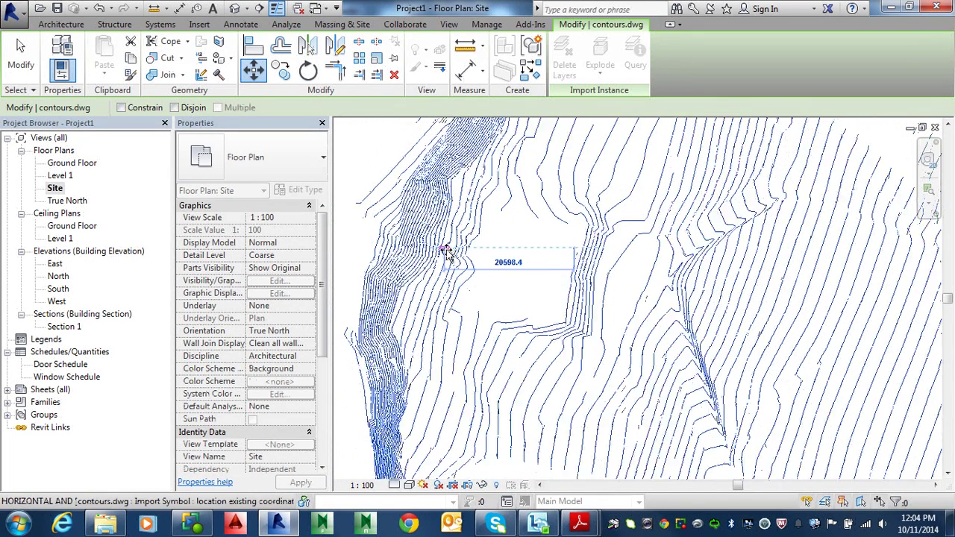
middle_click_drag(450, 254, 619, 256)
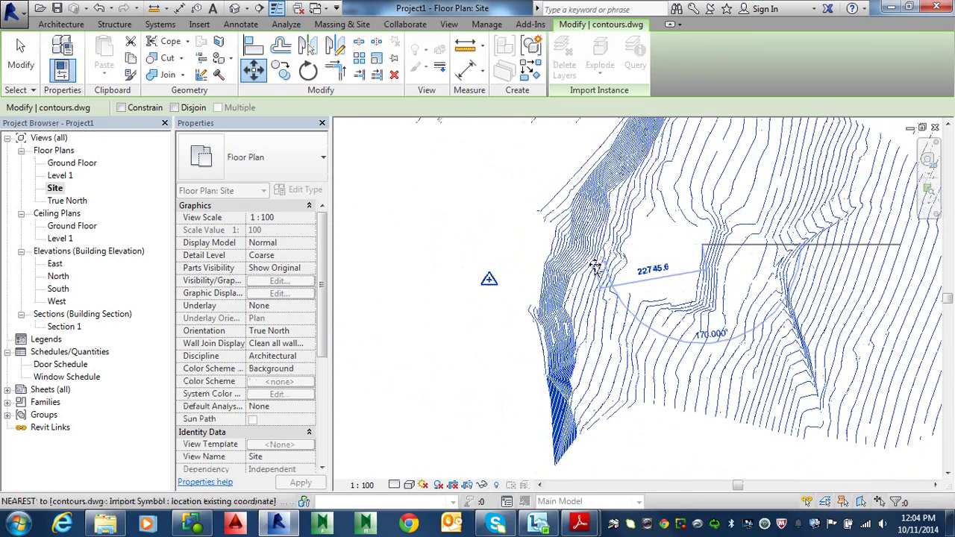
scroll(514, 283, "up", 4)
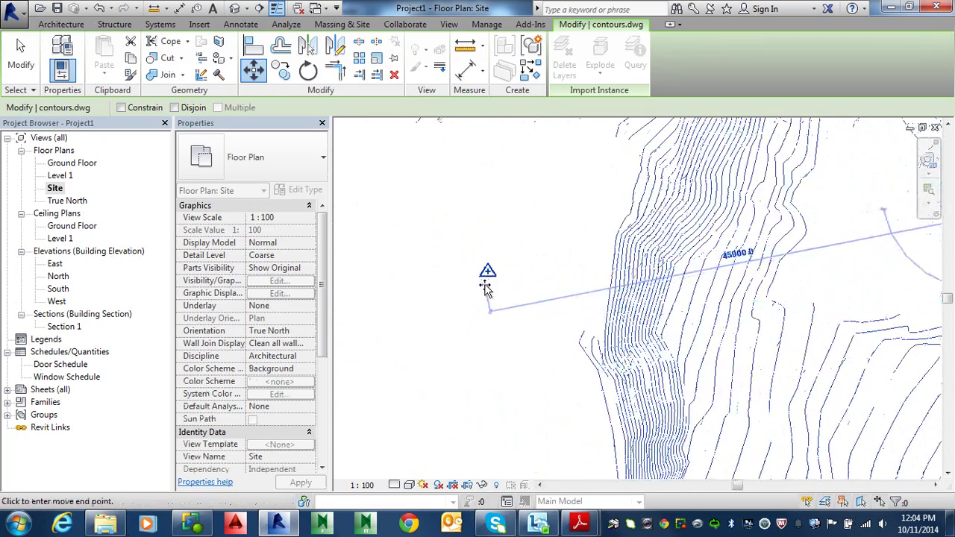
scroll(489, 273, "up", 2)
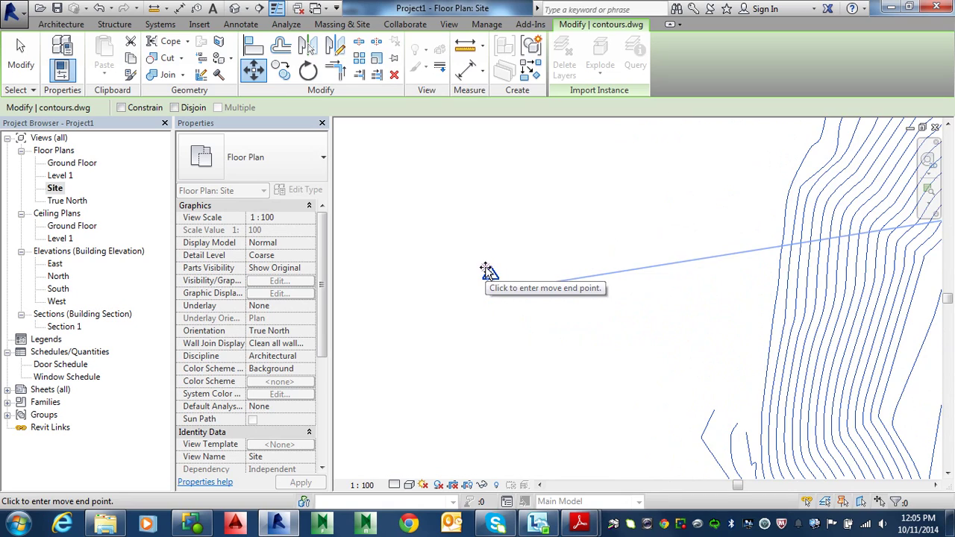
left_click(489, 273)
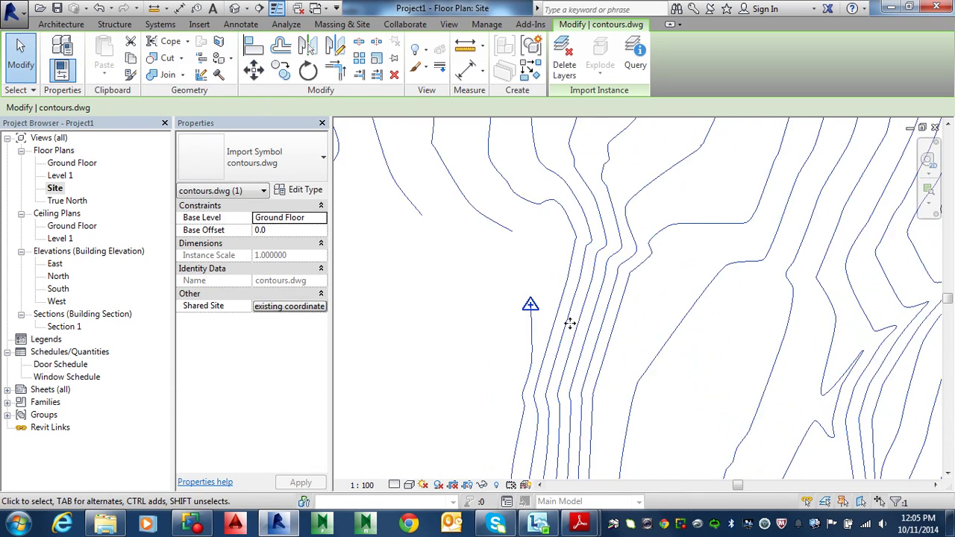
Compare the moved site with Figure 18.33 in the Chapter 18 PDF and return to Revit
scroll(570, 323, "down", 3)
mouse_move(580, 522)
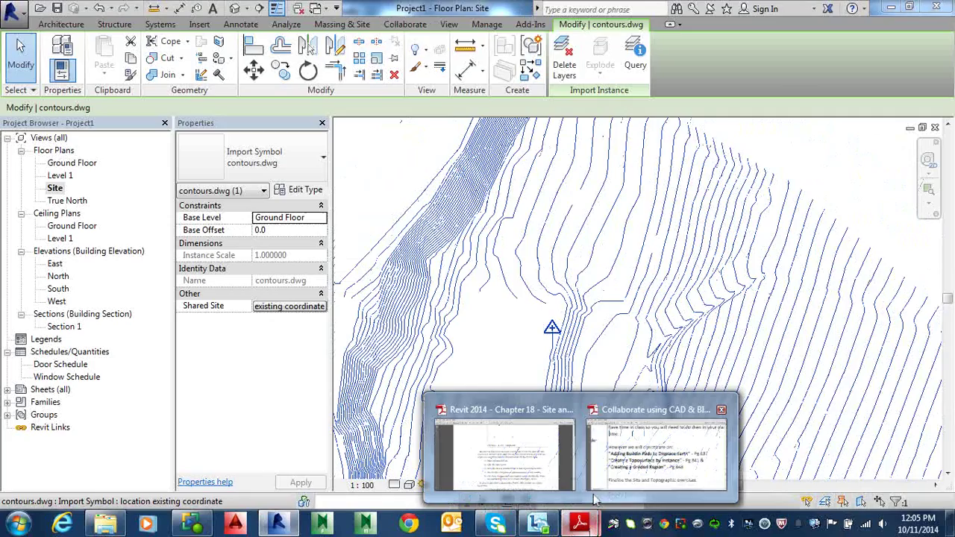
left_click(527, 463)
scroll(480, 388, "down", 10)
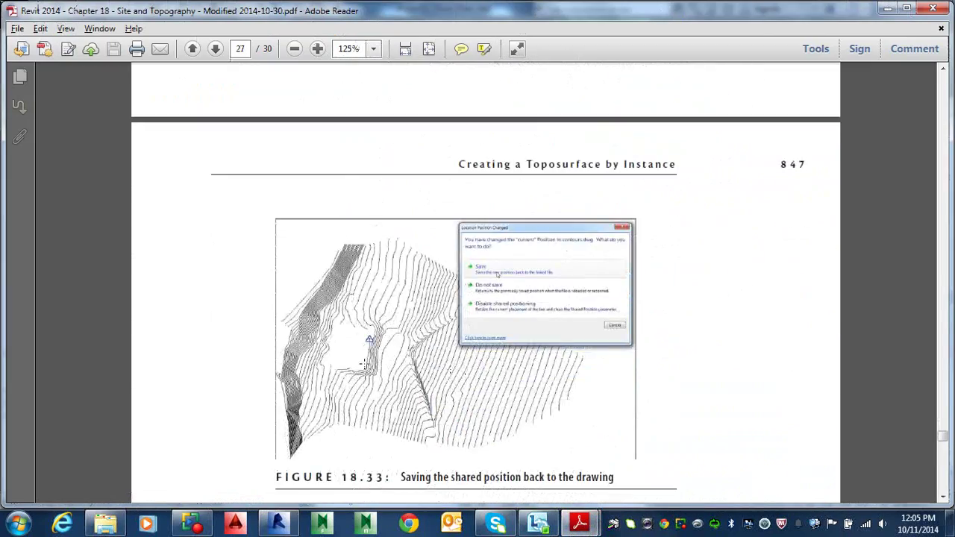
scroll(480, 358, "up", 3)
scroll(480, 358, "down", 3)
key("alt+Tab")
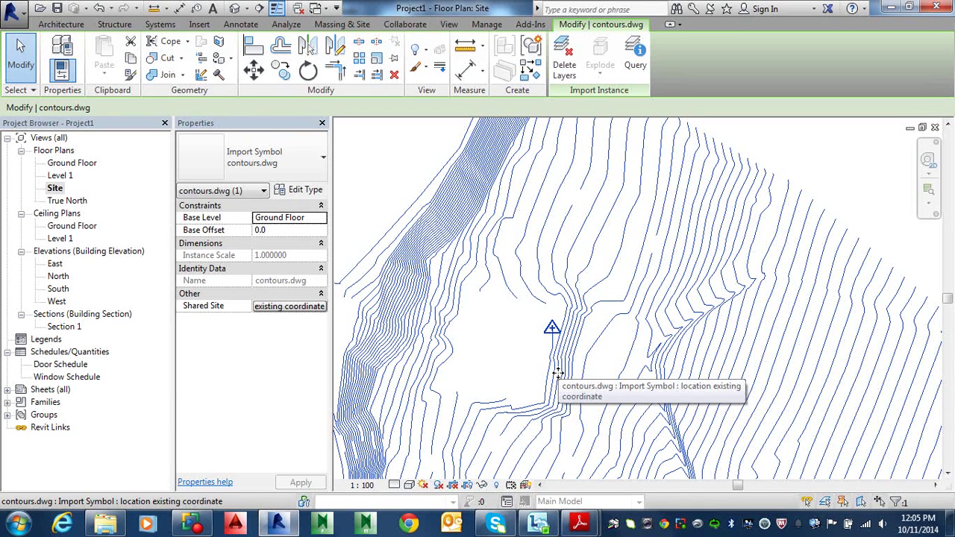
Save the new position back to the linked contours.dwg and save the project as Imported Site in the Site and Topography folder
left_click(58, 9)
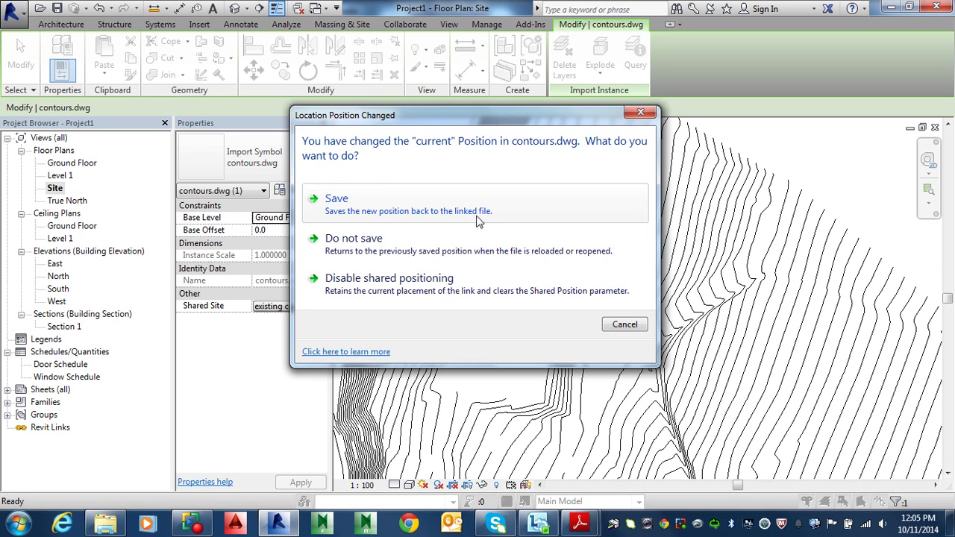
left_click(388, 212)
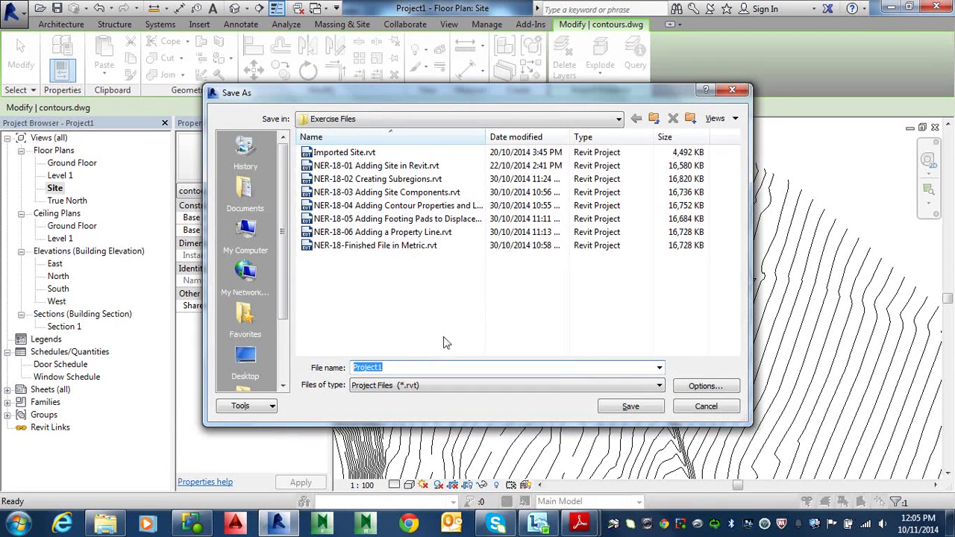
left_click(653, 119)
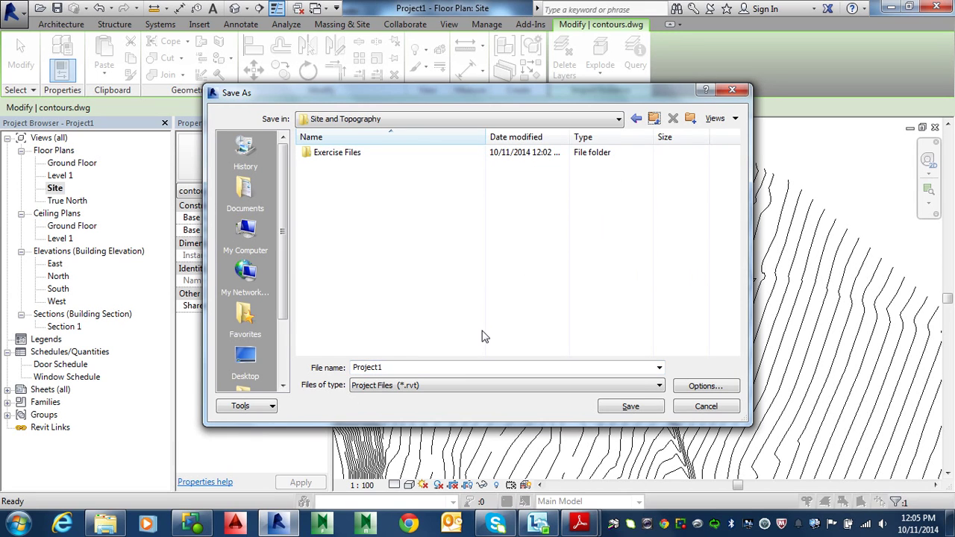
double_click(388, 367)
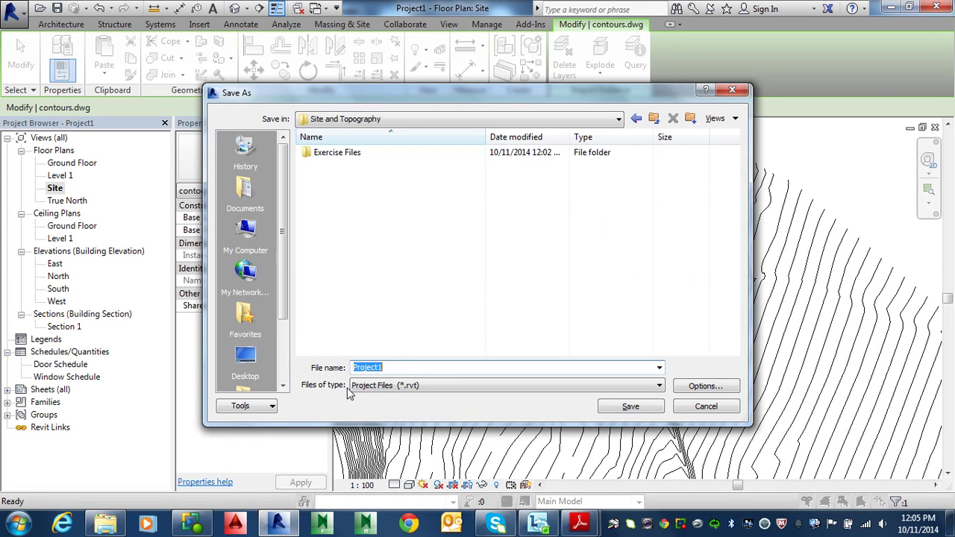
type("Imported Site")
left_click(631, 407)
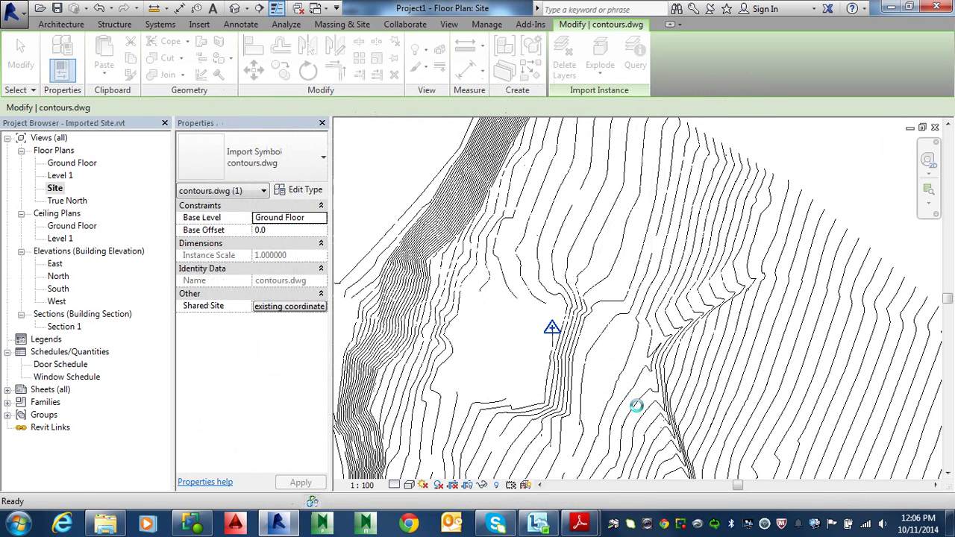
Check the modified date of contours.dwg against its copy in the Exercise Files folder and return to Revit
left_click(125, 528)
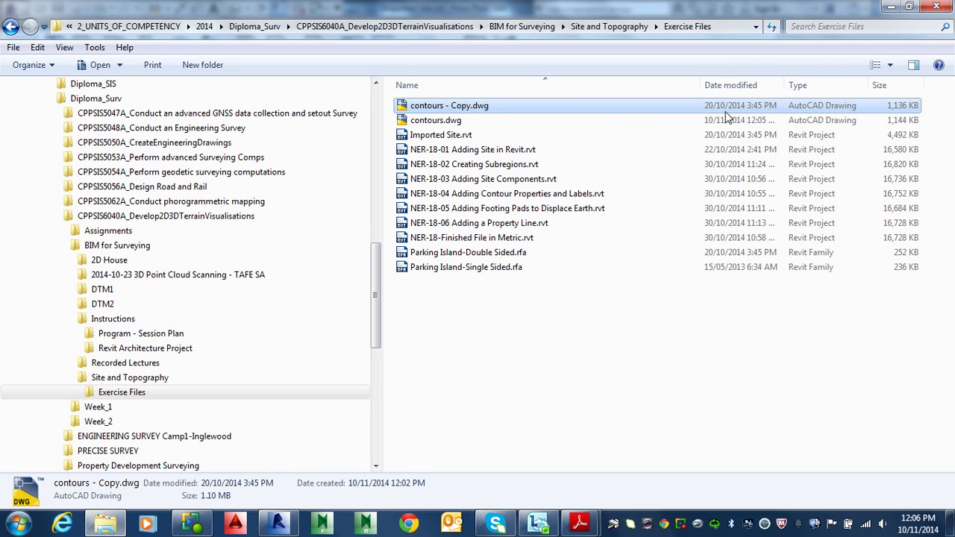
left_click(455, 121)
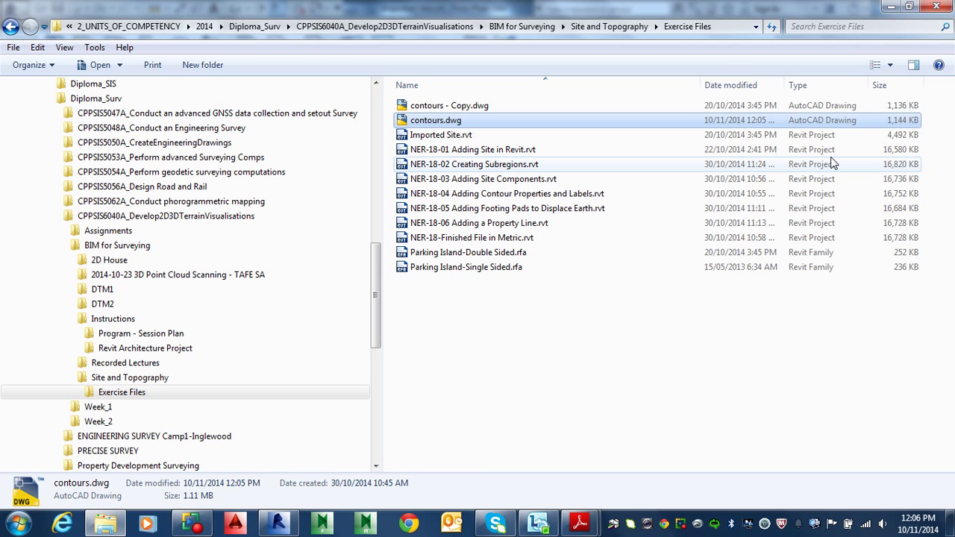
key("alt+Tab")
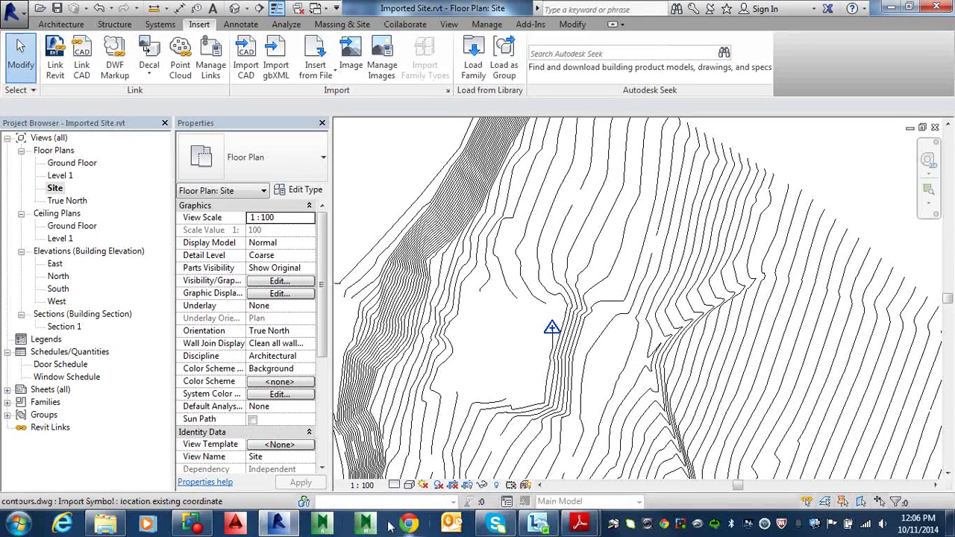
Consult the Chapter 18 PDF for the steps on creating a toposurface from the imported contours and return to Revit
mouse_move(578, 523)
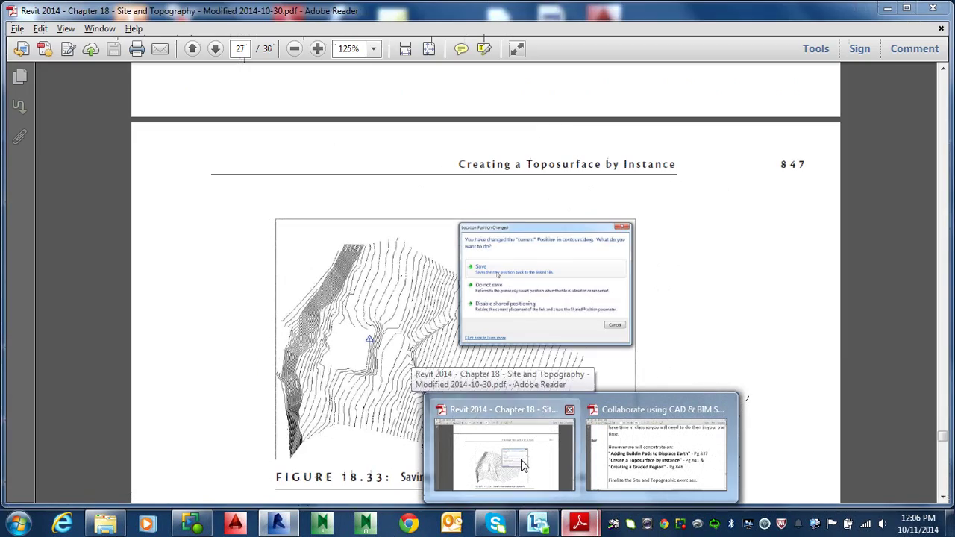
left_click(523, 459)
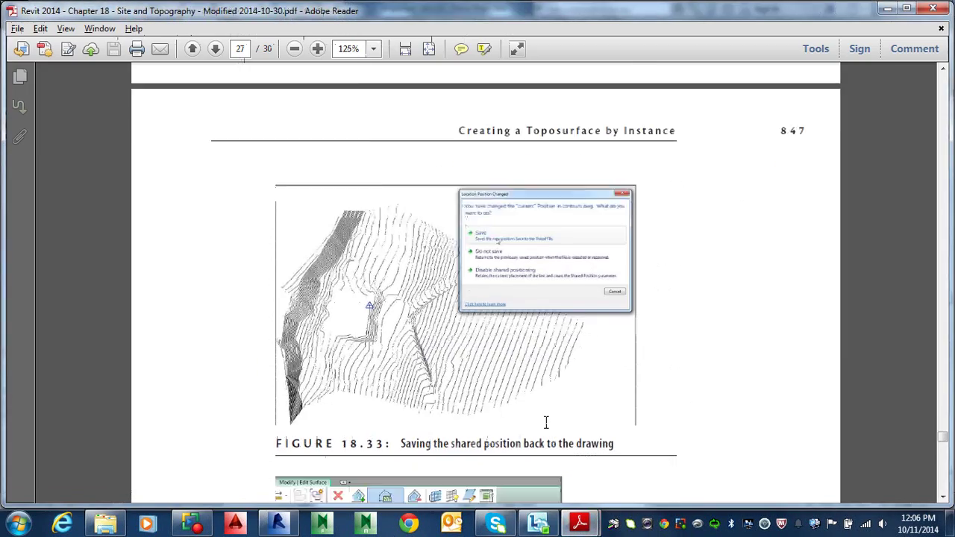
scroll(547, 422, "down", 10)
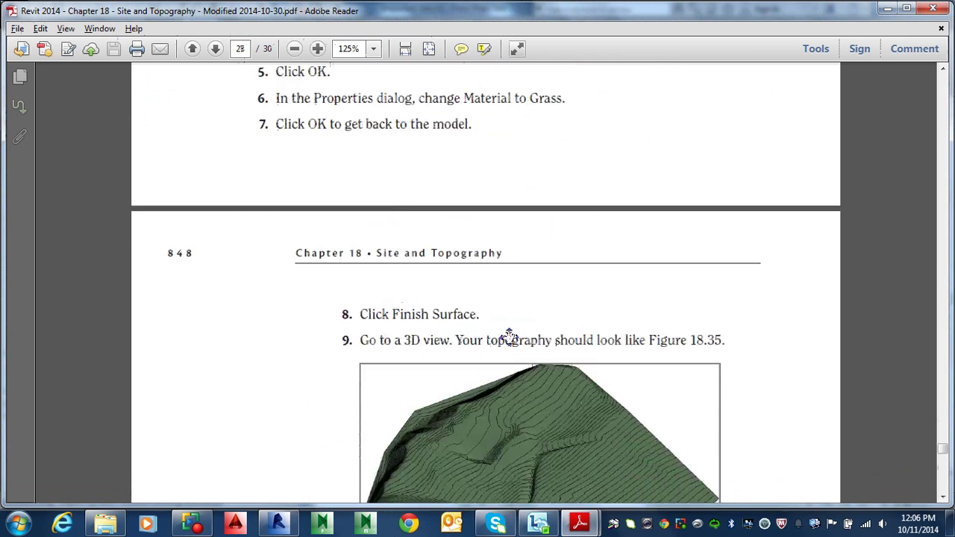
scroll(509, 336, "down", 8)
scroll(500, 337, "up", 12)
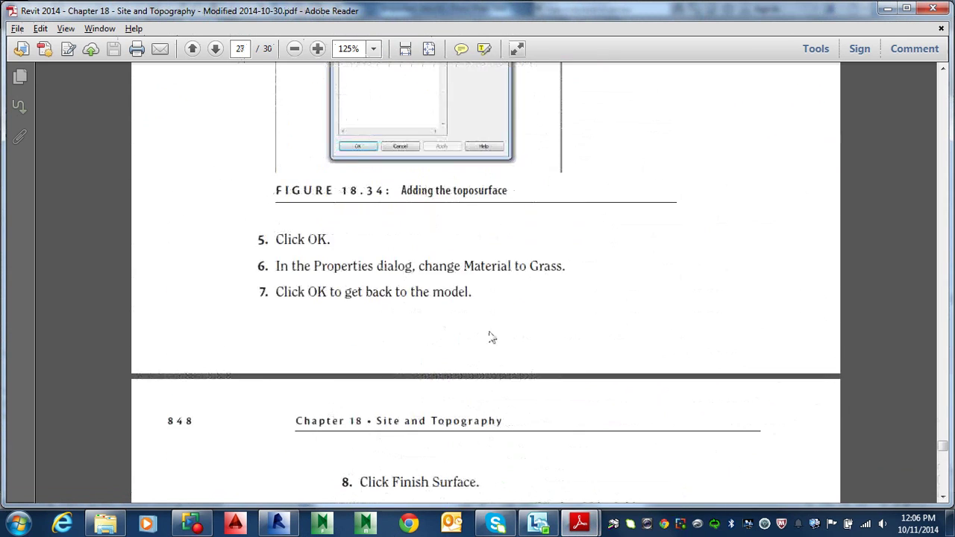
scroll(485, 334, "up", 10)
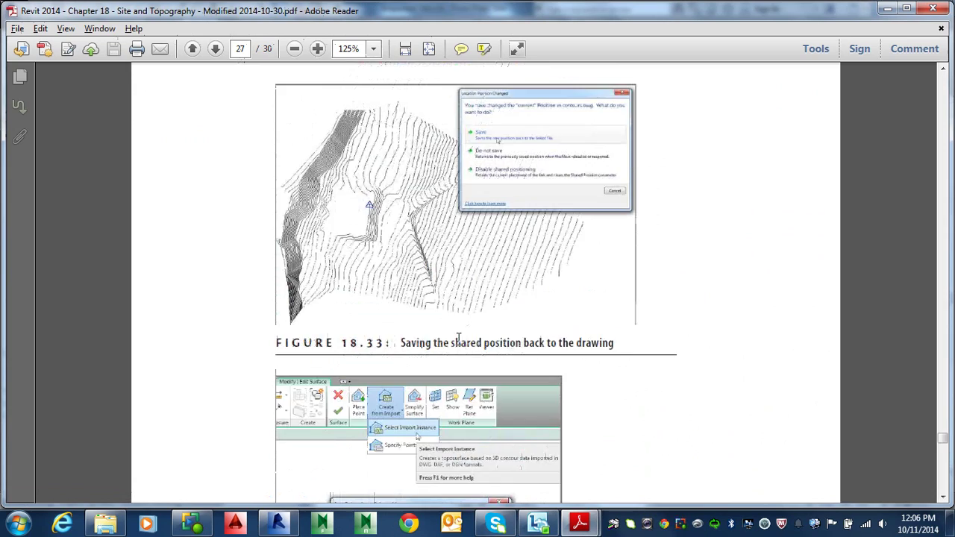
scroll(460, 345, "down", 8)
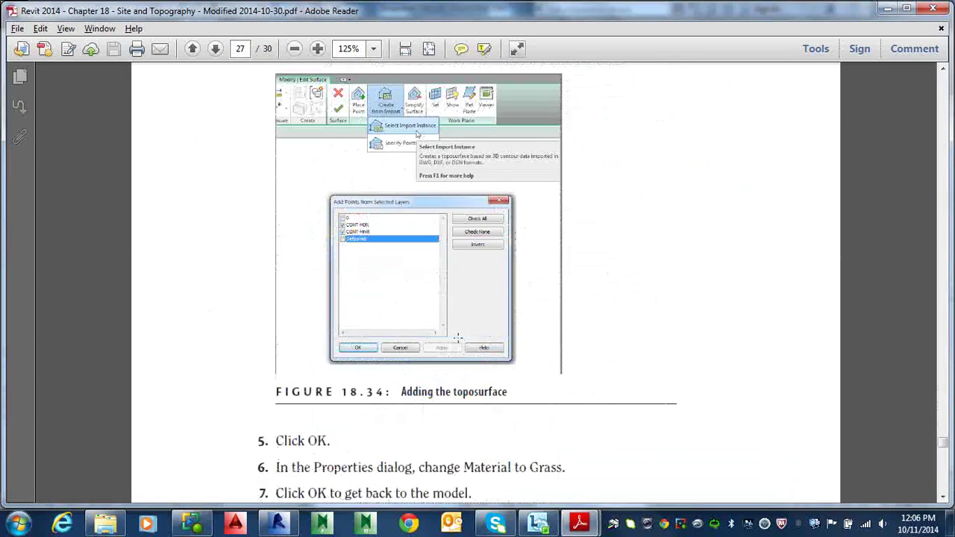
scroll(457, 334, "up", 15)
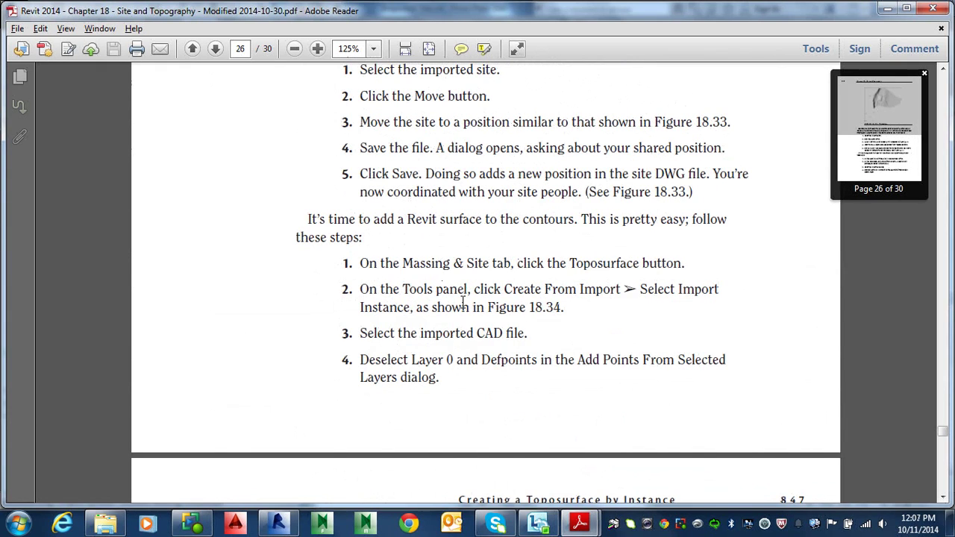
key("alt+Tab")
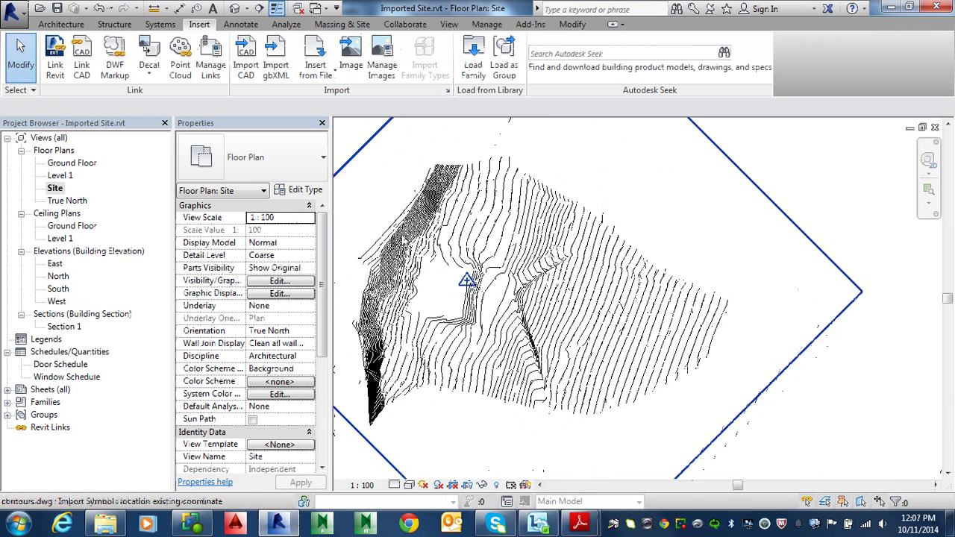
Examine the linked contours from several directions in the default 3D view, then close it to return to the Site plan
scroll(399, 239, "down", 1)
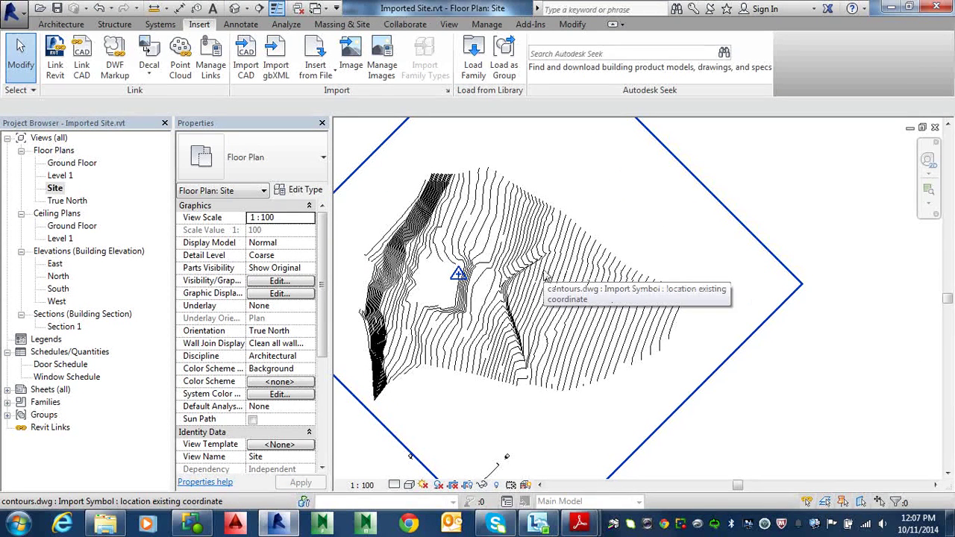
left_click(234, 9)
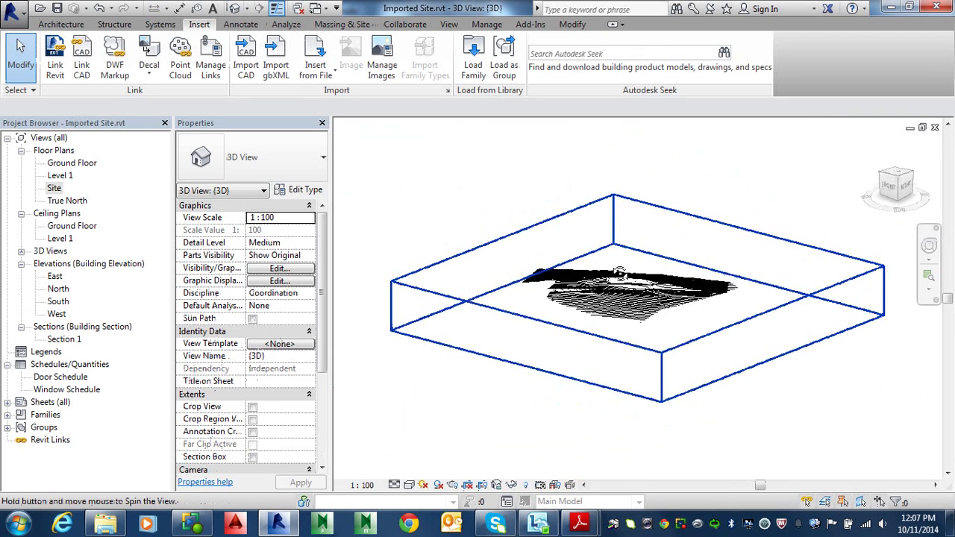
middle_click_drag(619, 273, 634, 246, "shift")
left_click(896, 188)
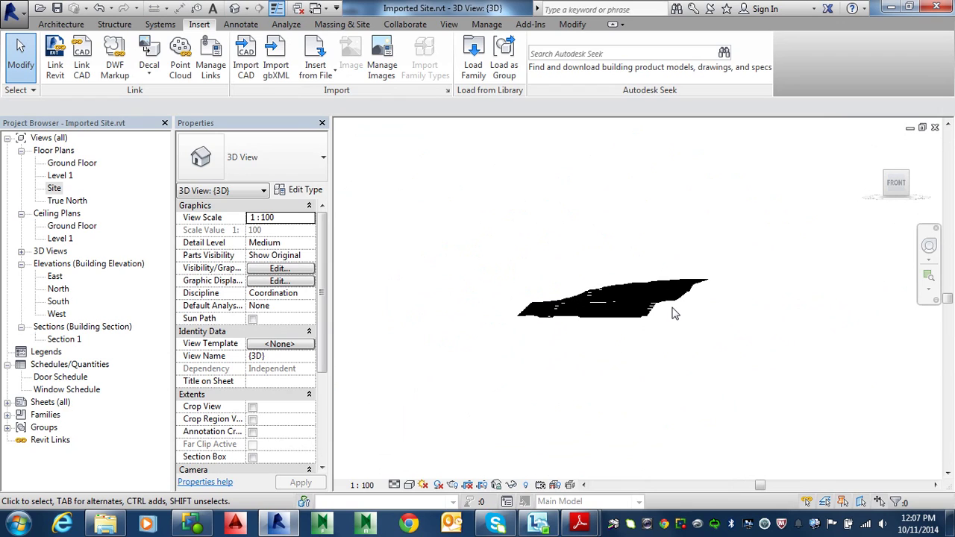
middle_click_drag(712, 293, 522, 358, "shift")
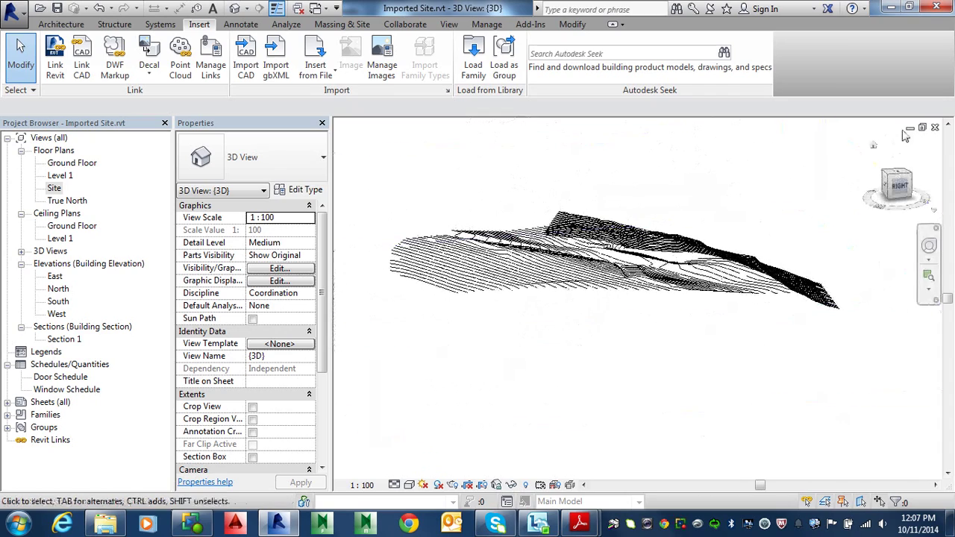
left_click(935, 127)
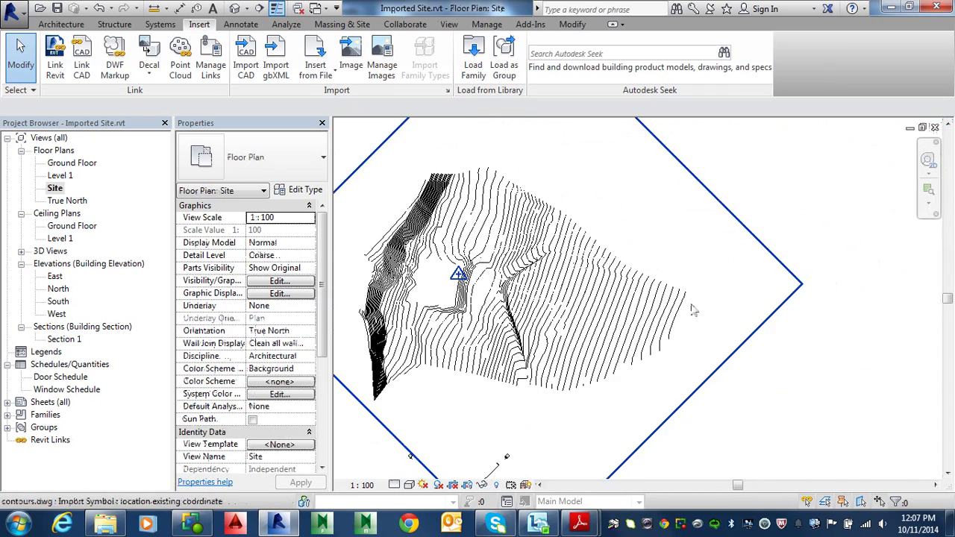
Start a toposurface created from an import instance and pick the linked contours.dwg as its source
left_click(367, 25)
left_click(319, 48)
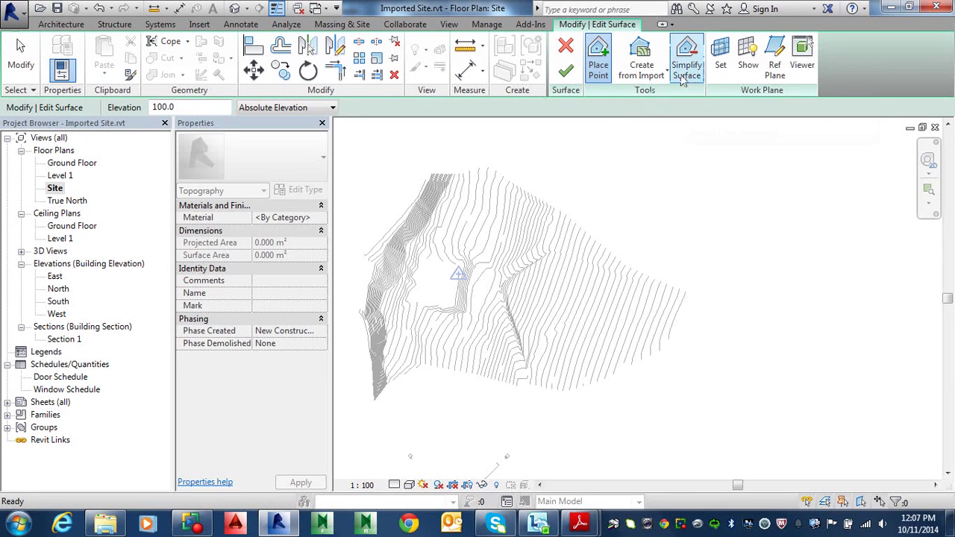
left_click(650, 72)
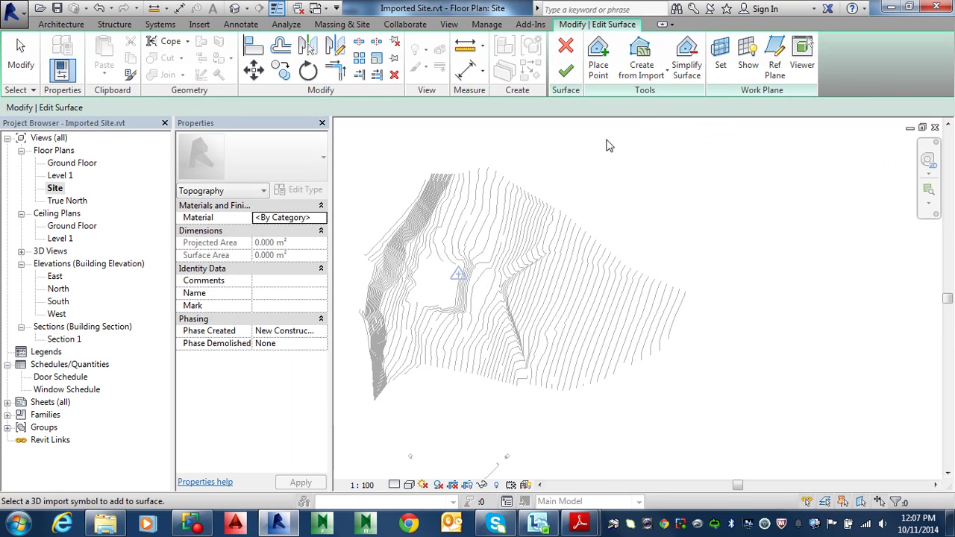
left_click(674, 100)
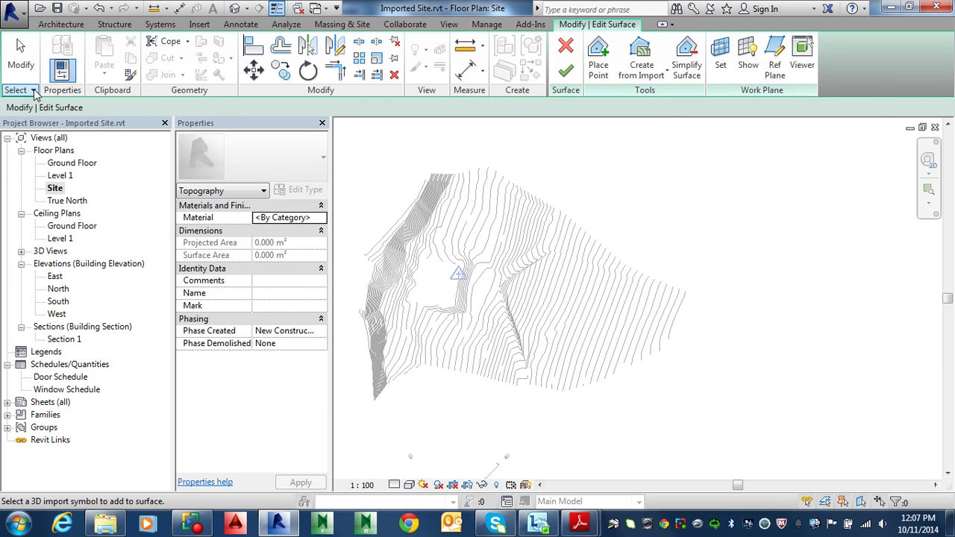
left_click(571, 239)
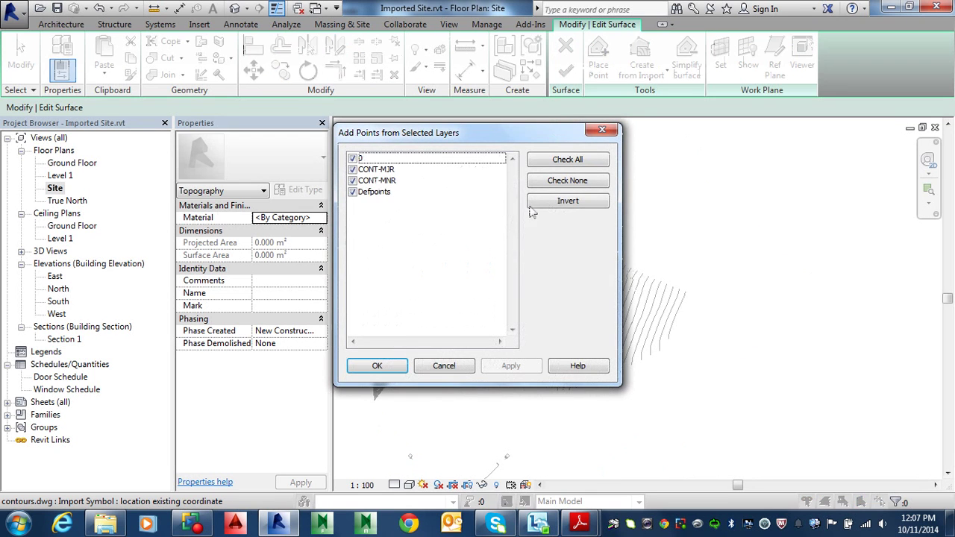
Generate the surface points from only the CONT-MJR and CONT-MNR layers, excluding 0 and Defpoints
left_click(567, 181)
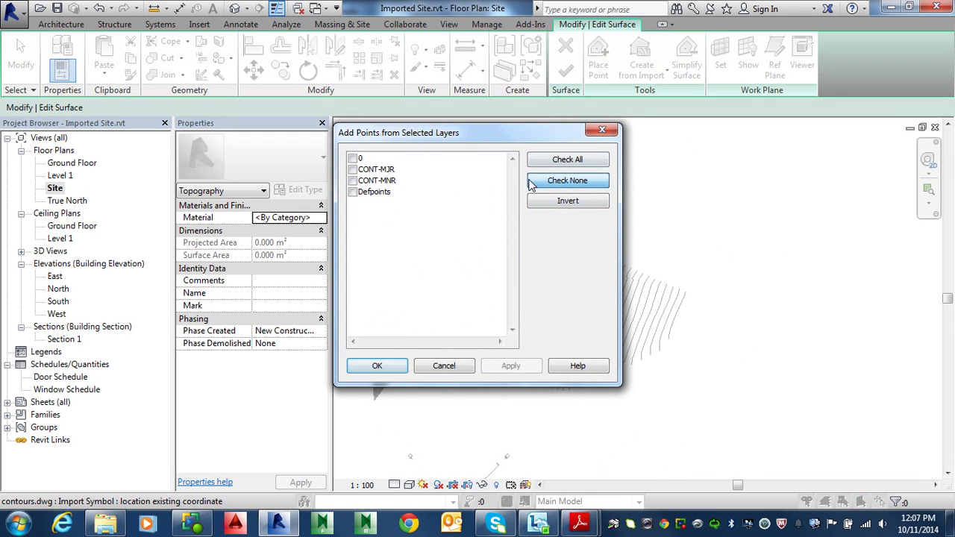
left_click(353, 180)
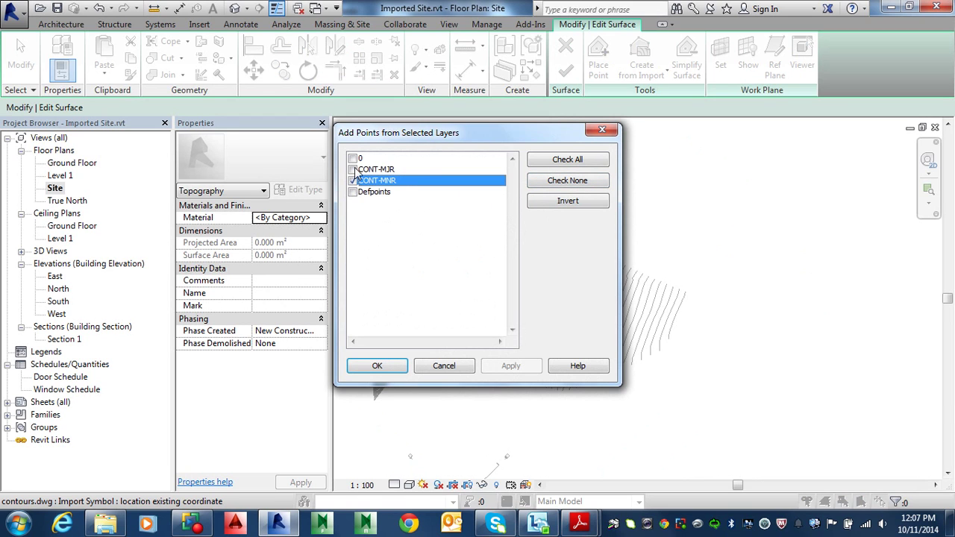
left_click(353, 170)
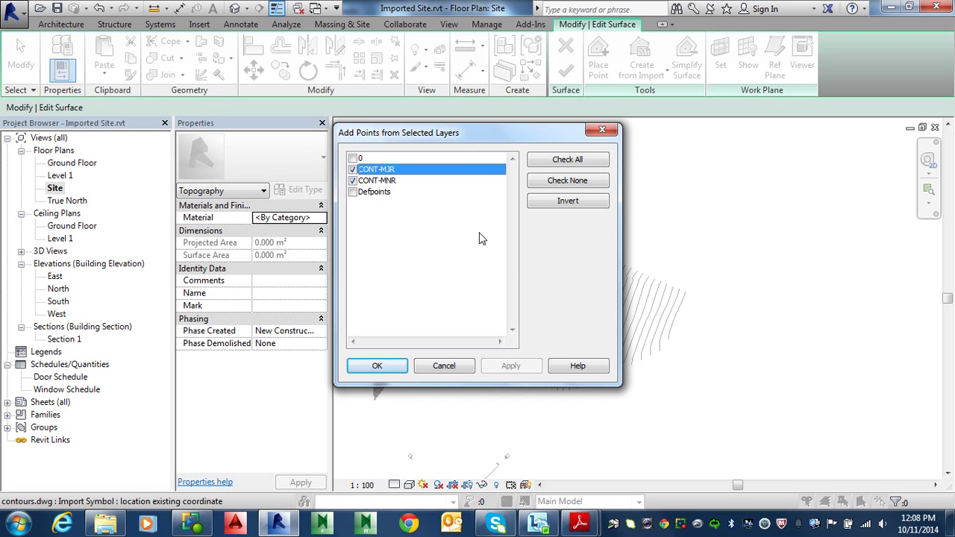
left_click(374, 367)
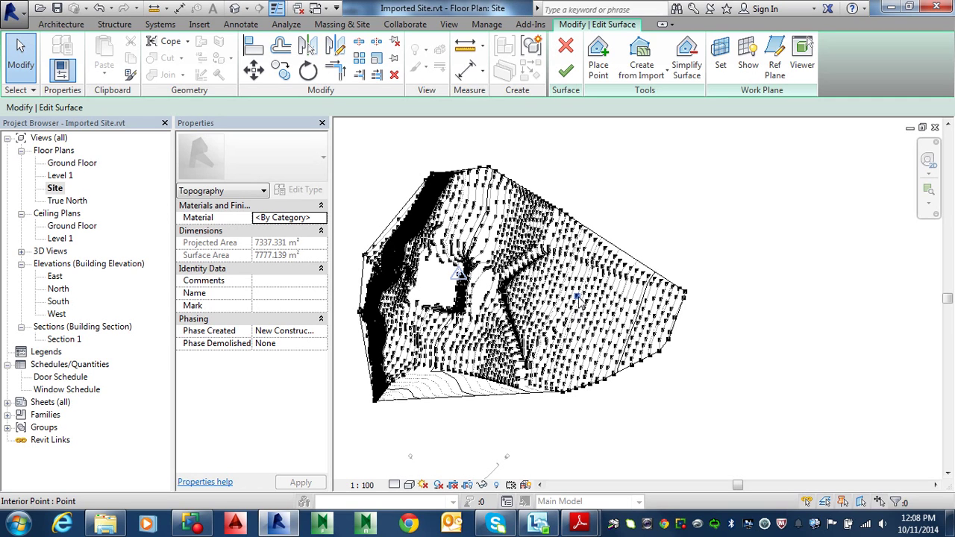
Search the project materials for earth and choose the Earth material for the toposurface
left_click(311, 217)
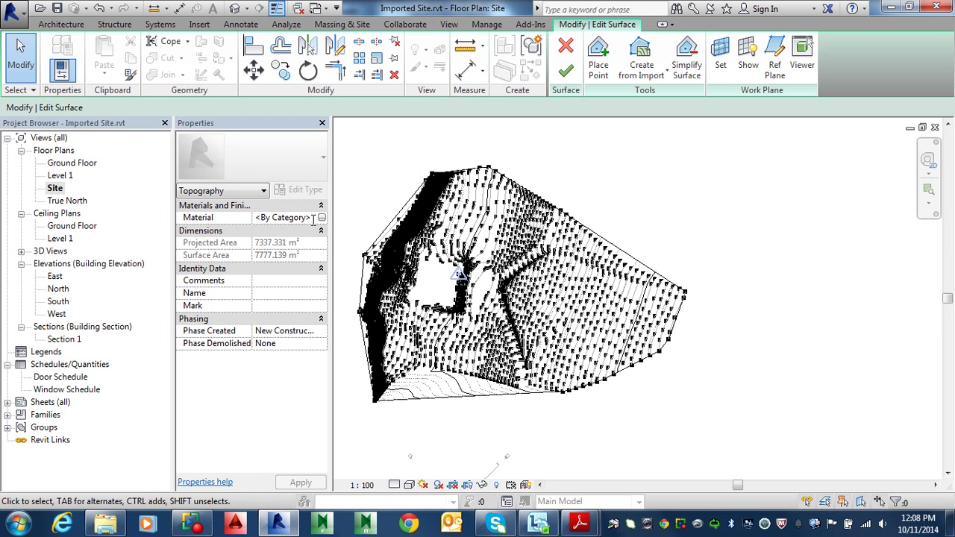
left_click(322, 217)
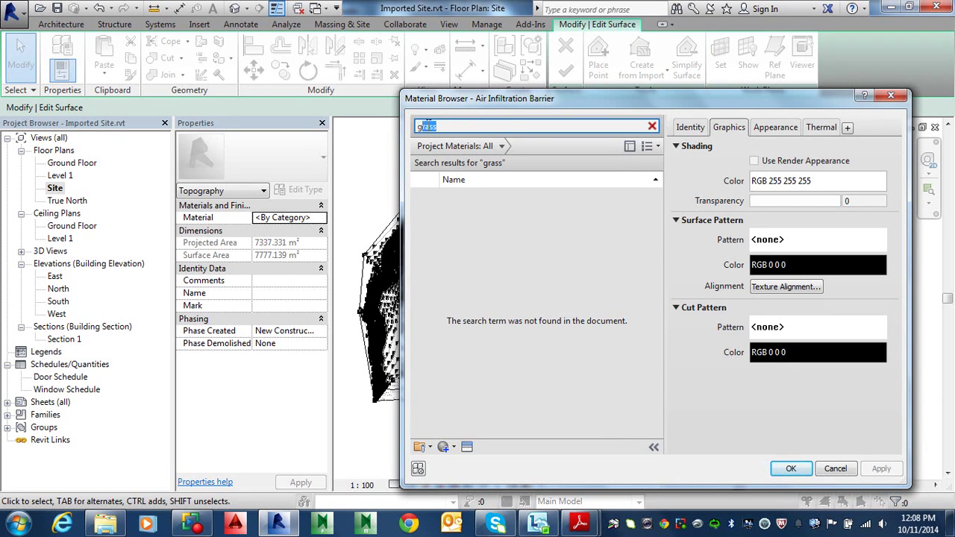
left_click_drag(426, 127, 417, 127)
key("BackSpace")
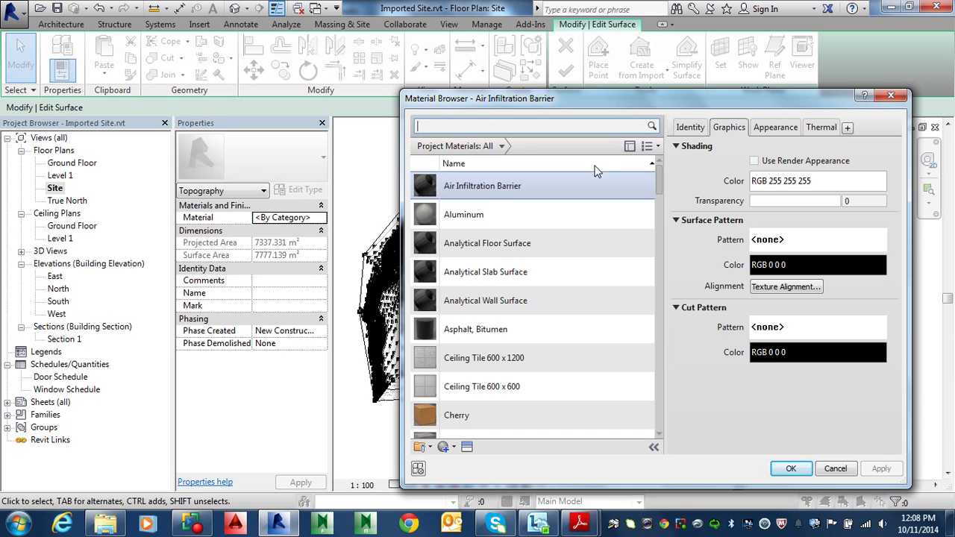
type("e")
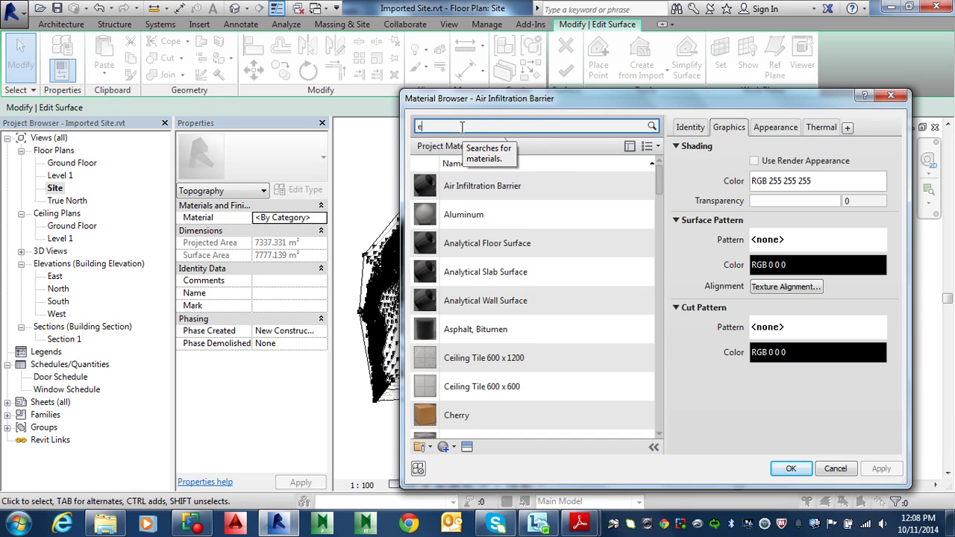
type("arth")
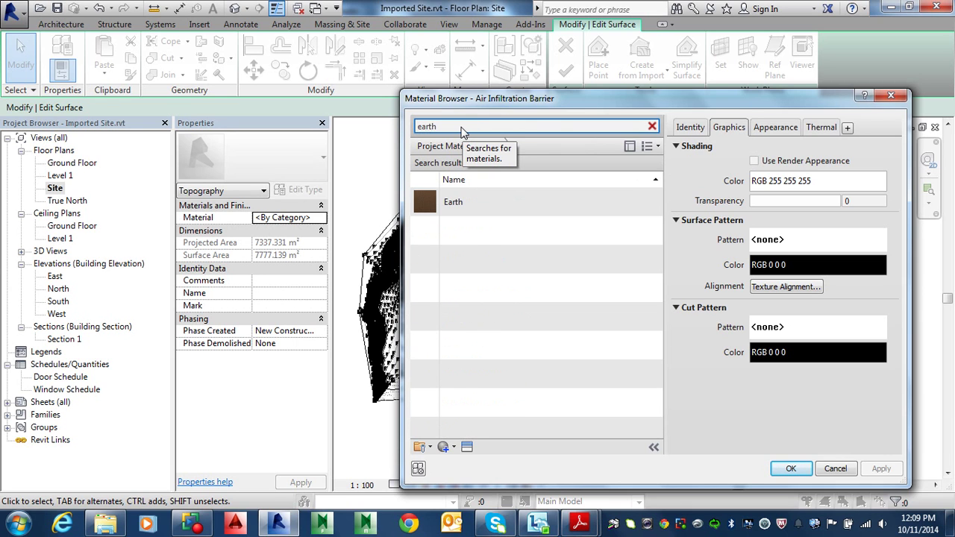
left_click(455, 205)
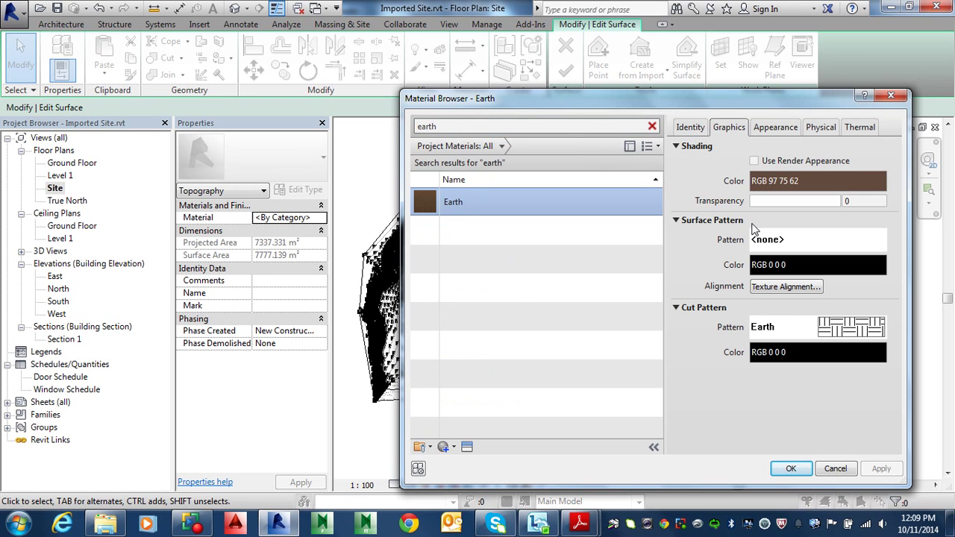
Change the Earth material's shading color to a bright green, RGB 57-216-39
left_click(805, 182)
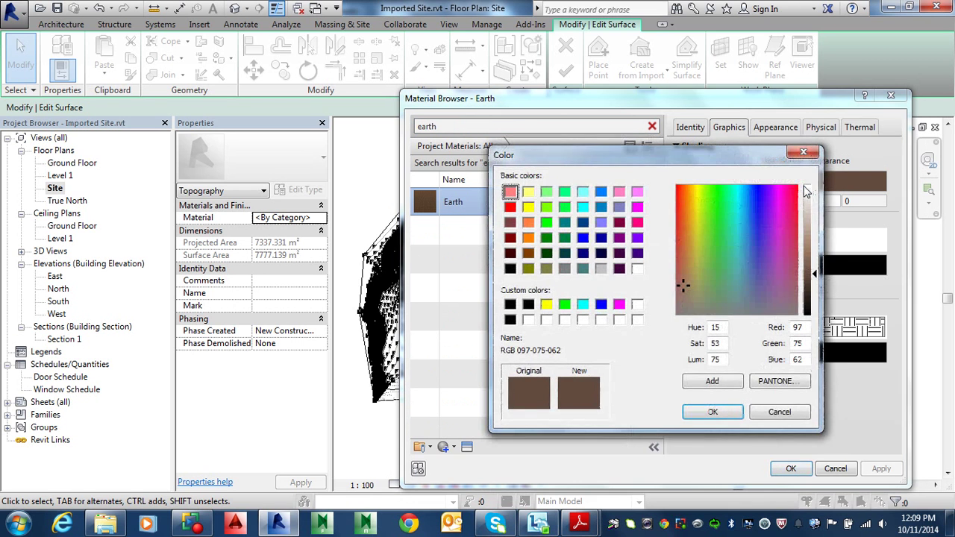
left_click(715, 225)
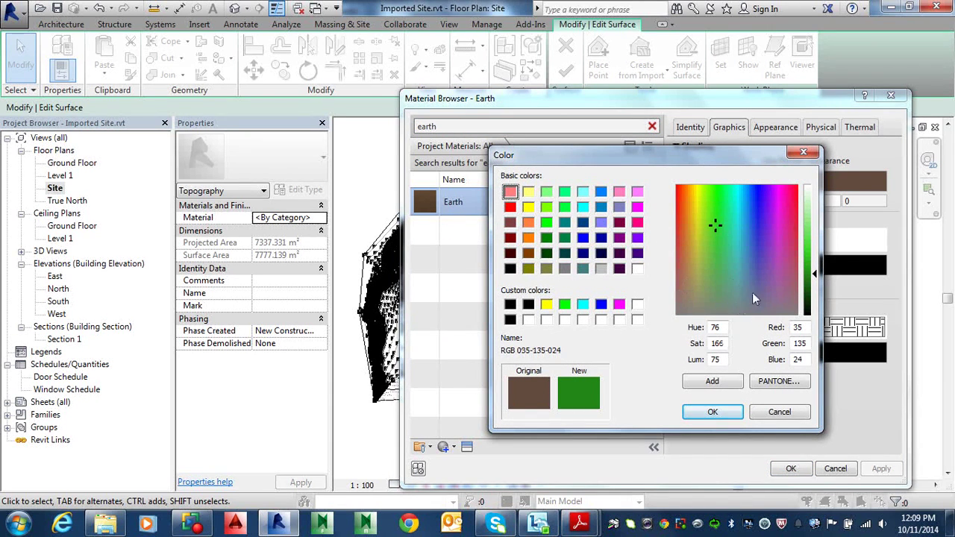
left_click_drag(817, 276, 817, 253)
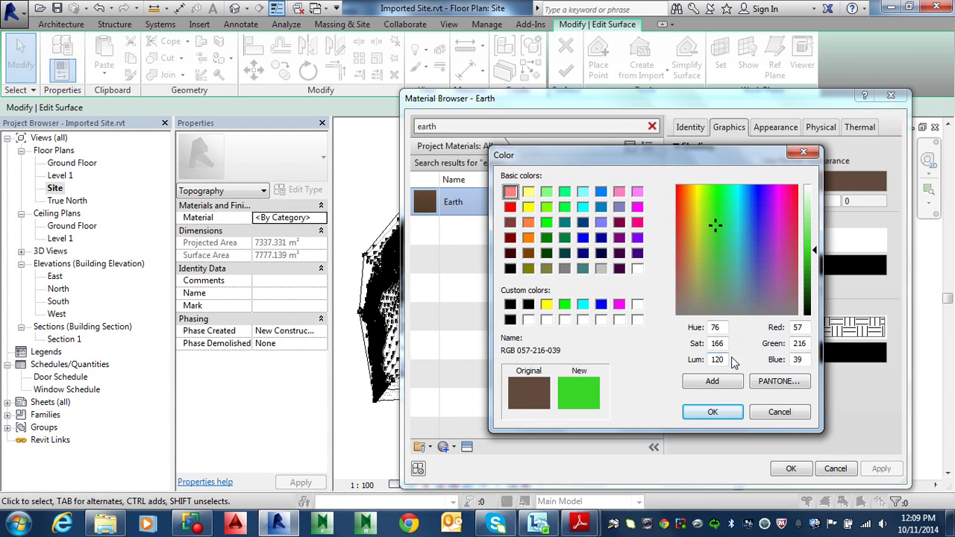
left_click(702, 414)
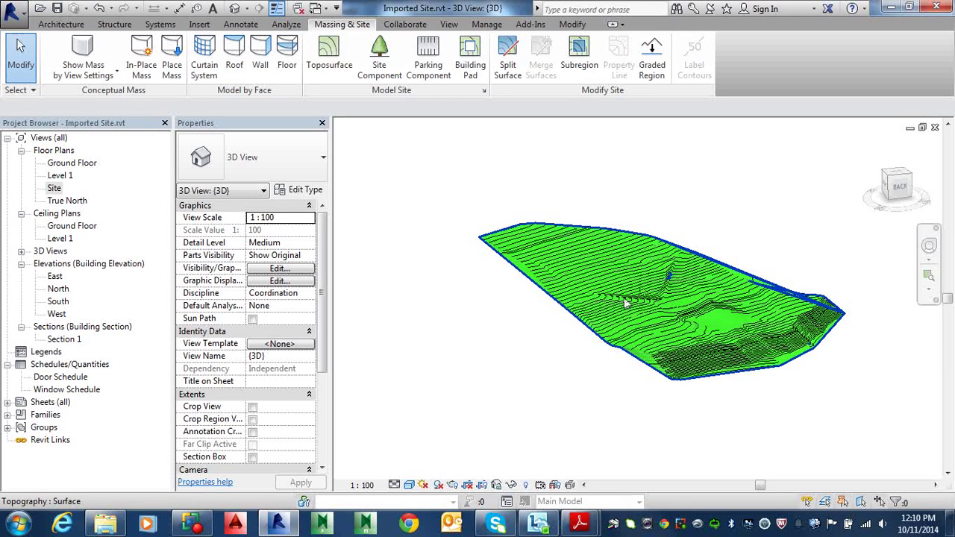
Edit the toposurface by setting one interior point near its middle to an elevation of 1000, and finish the surface
middle_click_drag(625, 323, 670, 333, "shift")
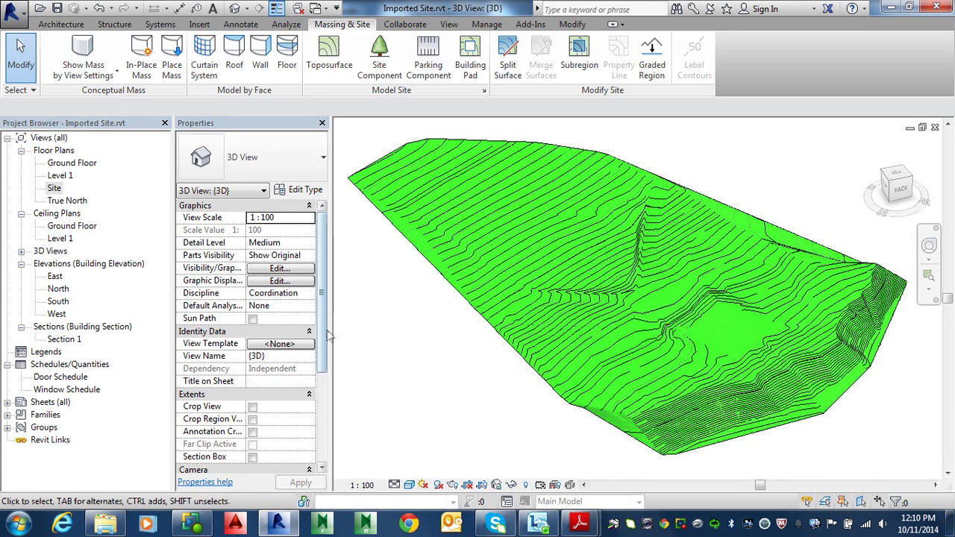
mouse_move(326, 340)
left_mouse_down()
mouse_move(333, 448)
mouse_move(339, 349)
left_mouse_up()
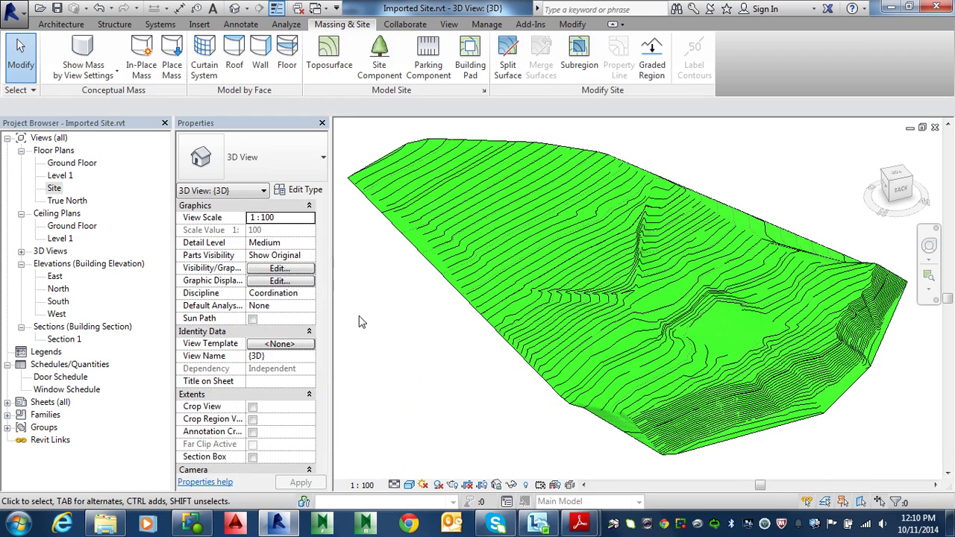
left_click(486, 279)
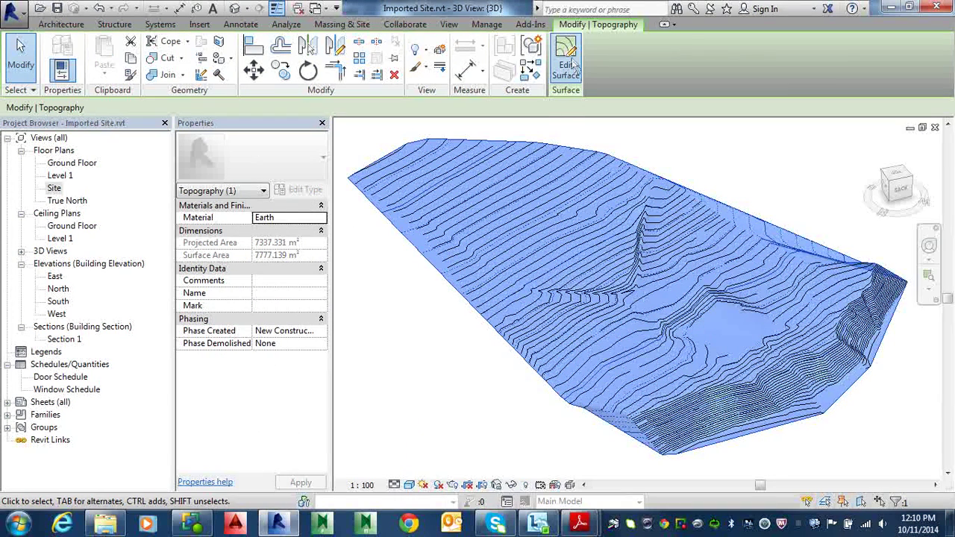
left_click(565, 60)
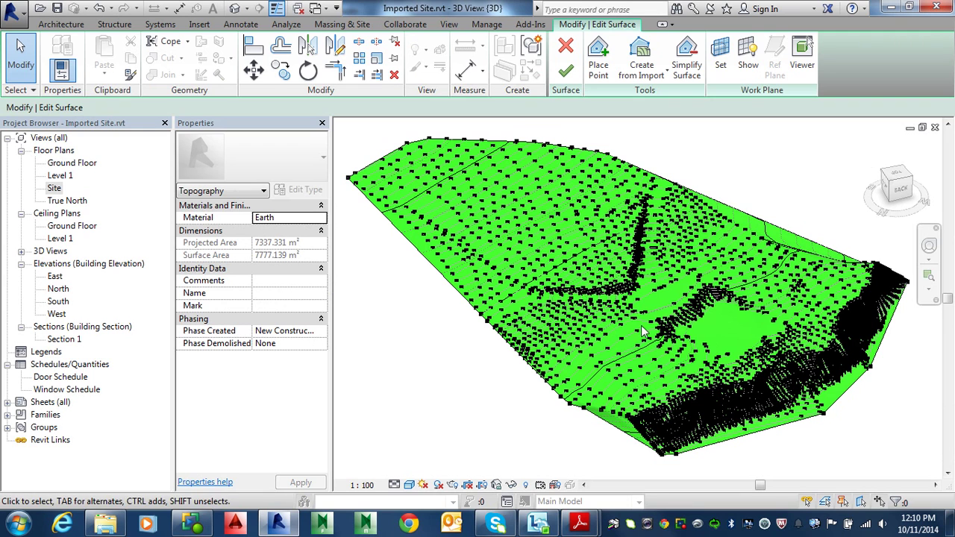
left_click(595, 270)
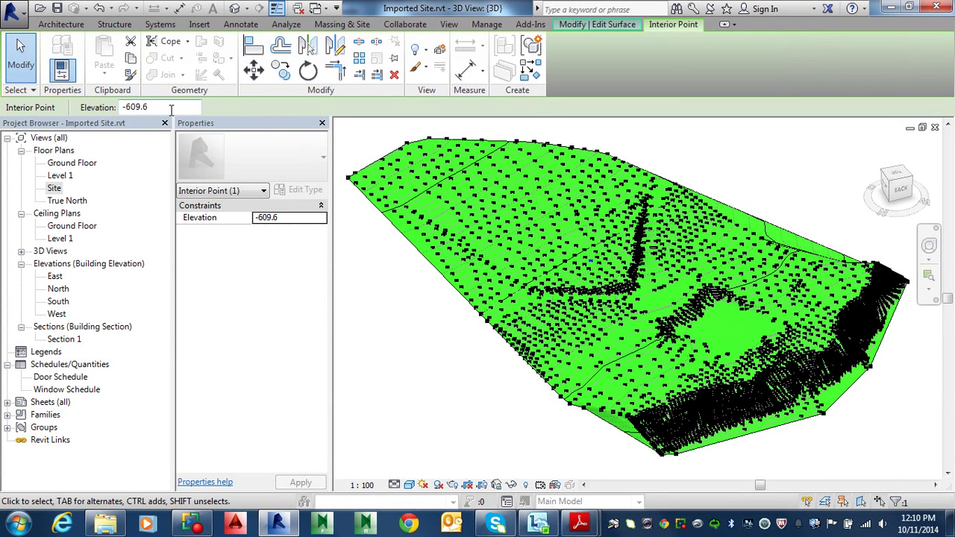
left_click_drag(173, 108, 97, 110)
type("1000")
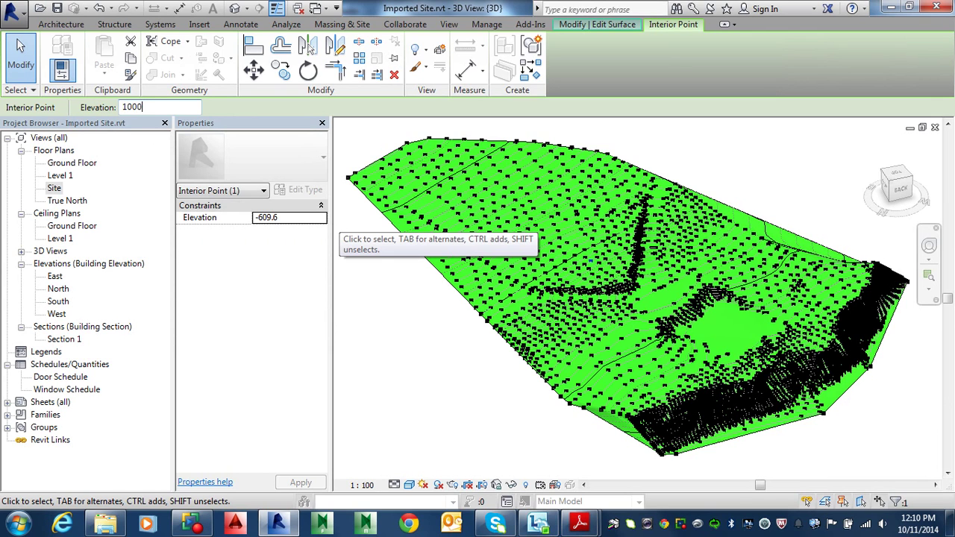
key("Return")
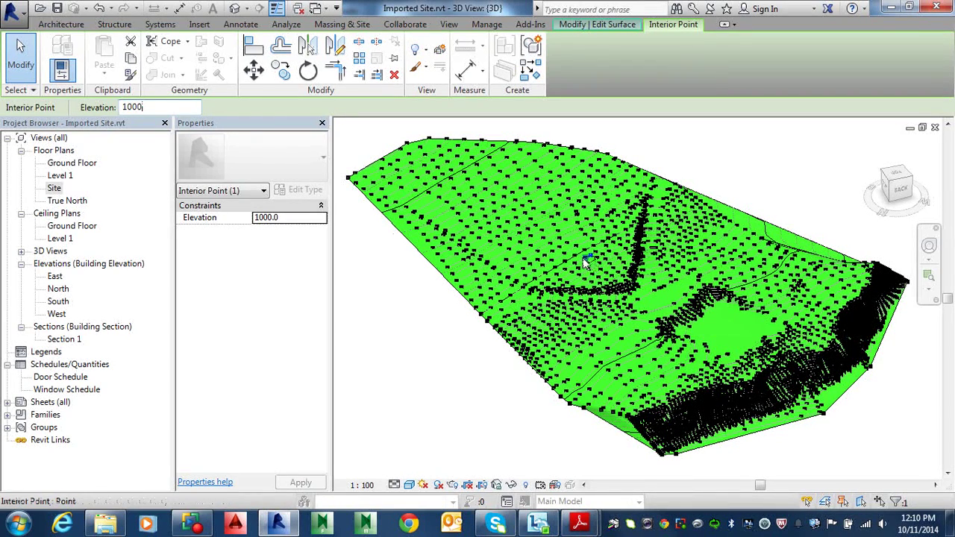
left_click(726, 159)
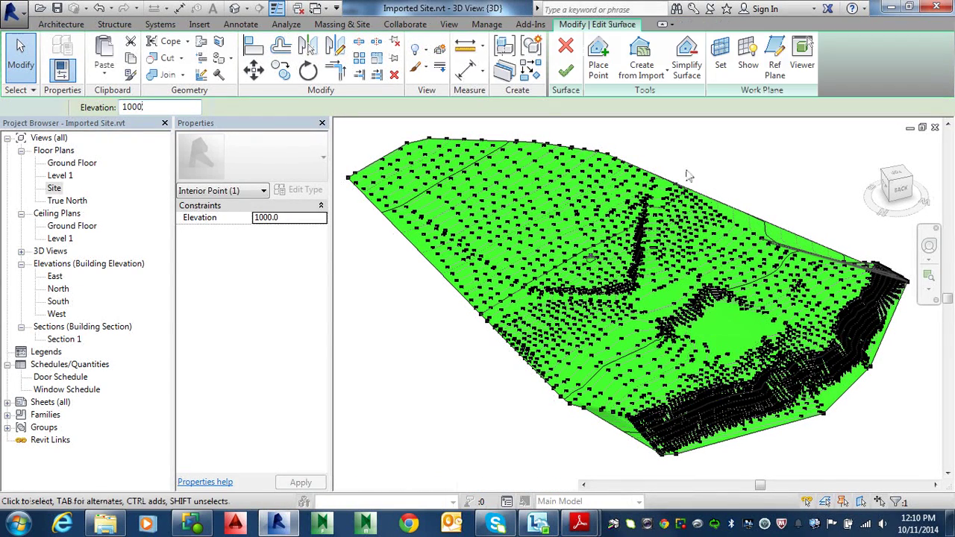
left_click(566, 71)
Examine the toposurface around the raised interior point from several angles in the 3D view
scroll(593, 269, "up", 5)
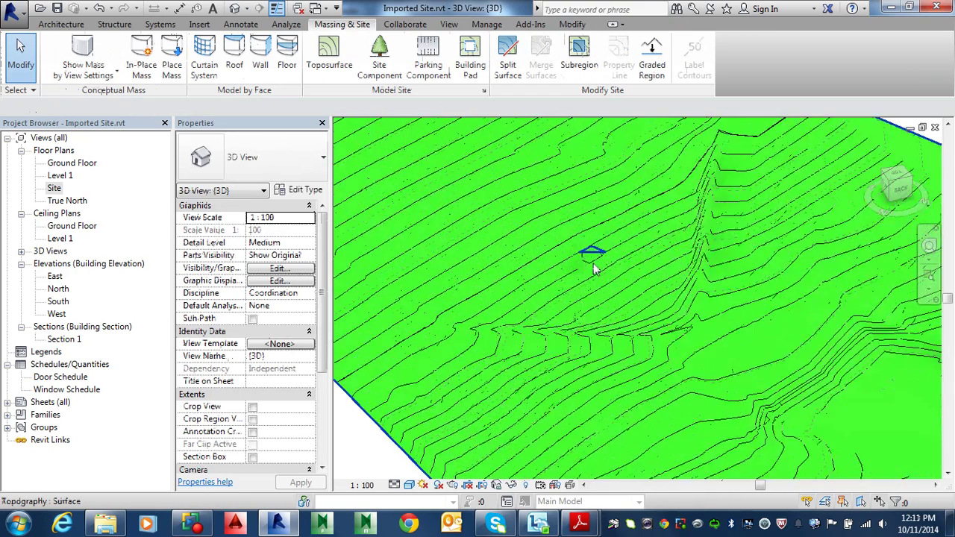
middle_click_drag(593, 266, 642, 189, "shift")
scroll(604, 291, "up", 4)
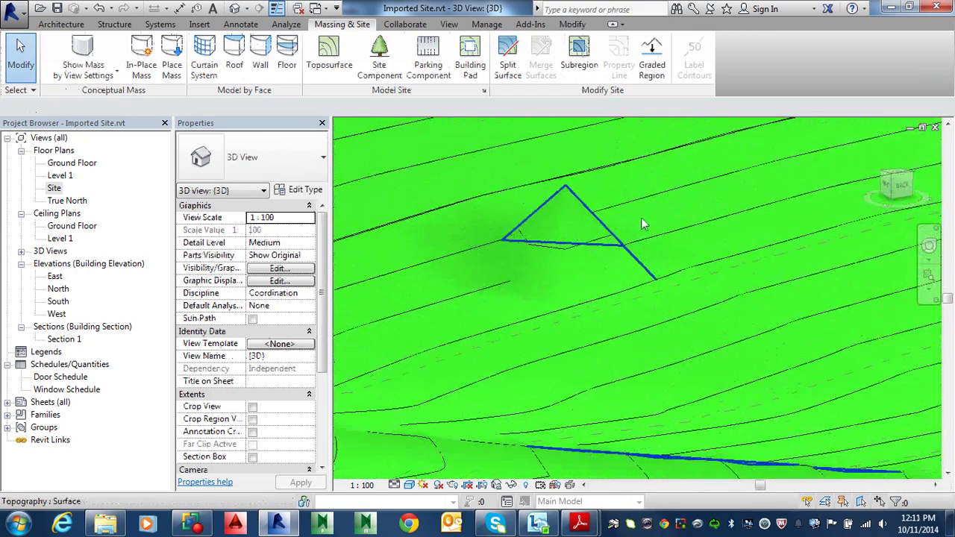
middle_click_drag(644, 224, 706, 362, "shift")
scroll(644, 310, "down", 5)
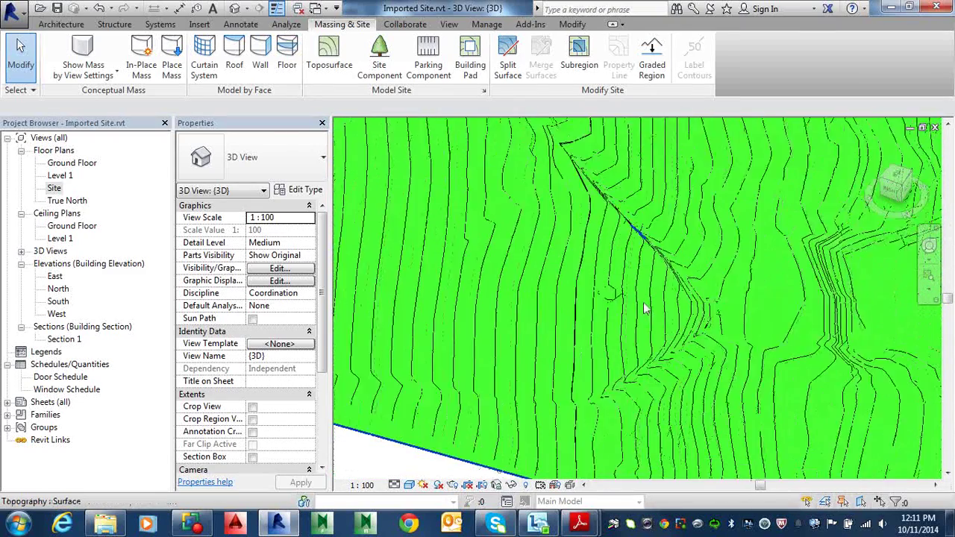
scroll(644, 310, "down", 2)
middle_click_drag(559, 296, 588, 338, "shift")
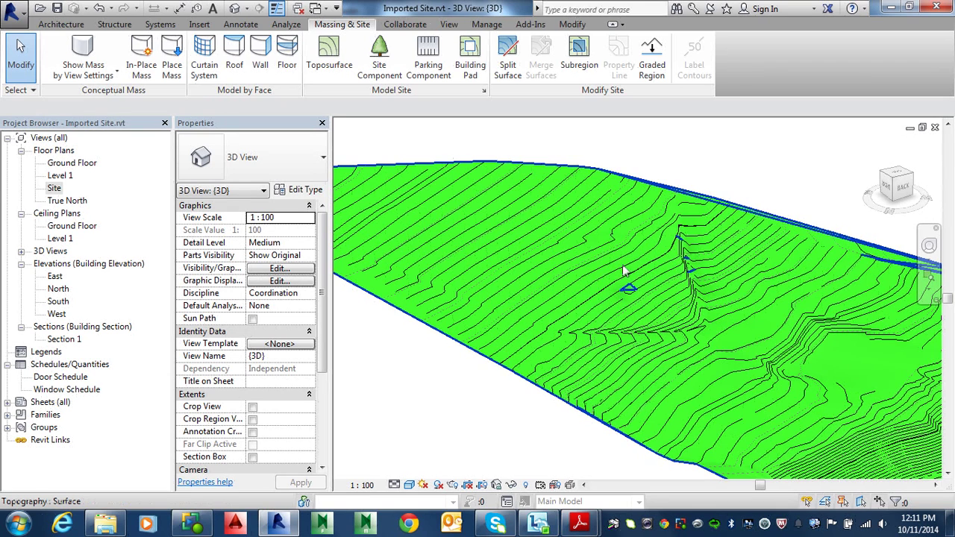
scroll(623, 264, "down", 5)
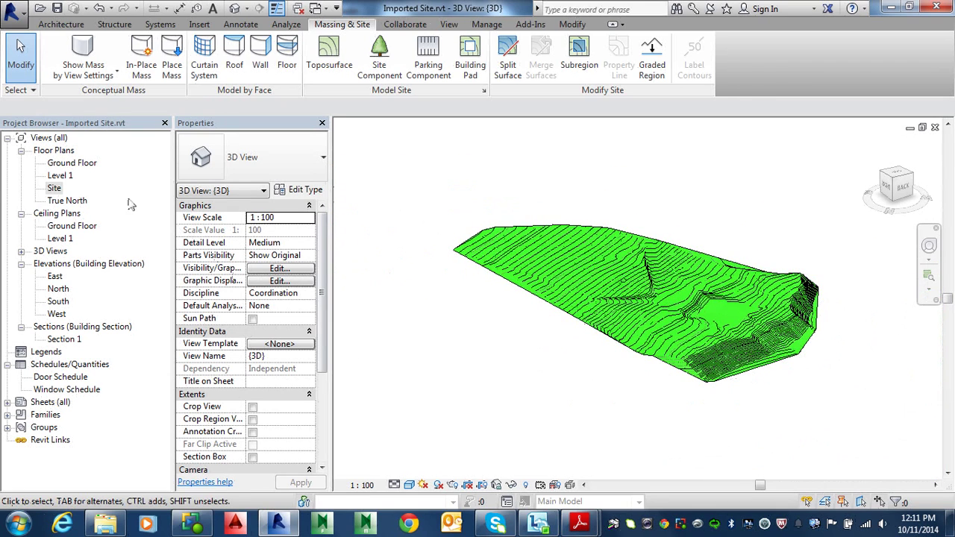
Open the Site floor plan and hide the imported contours.dwg there through its Visibility/Graphic Overrides
double_click(54, 189)
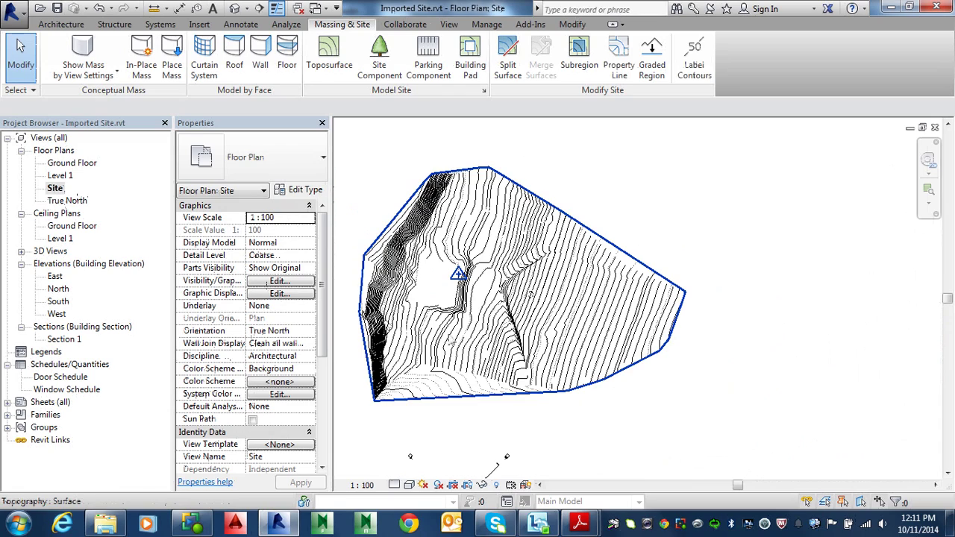
middle_click_drag(573, 342, 672, 338)
left_click(612, 385)
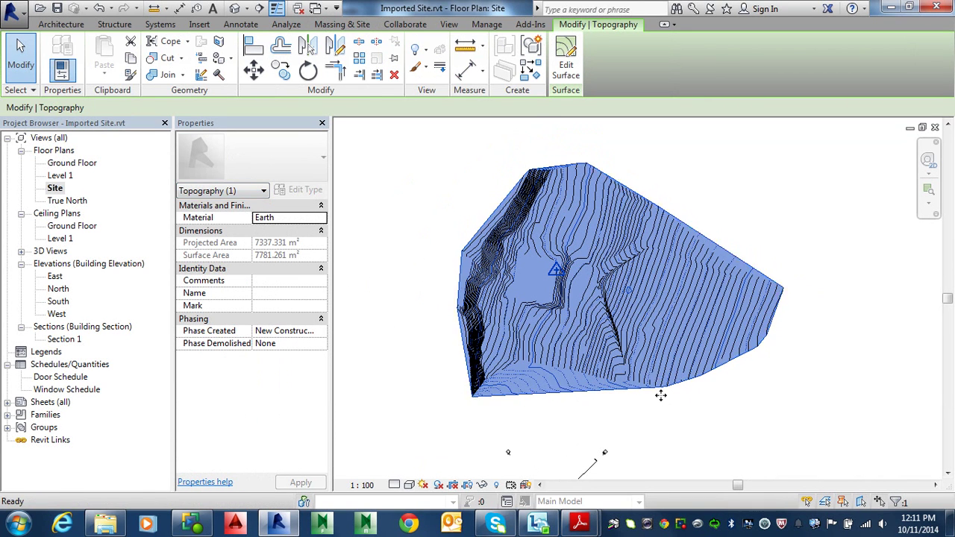
key("Escape")
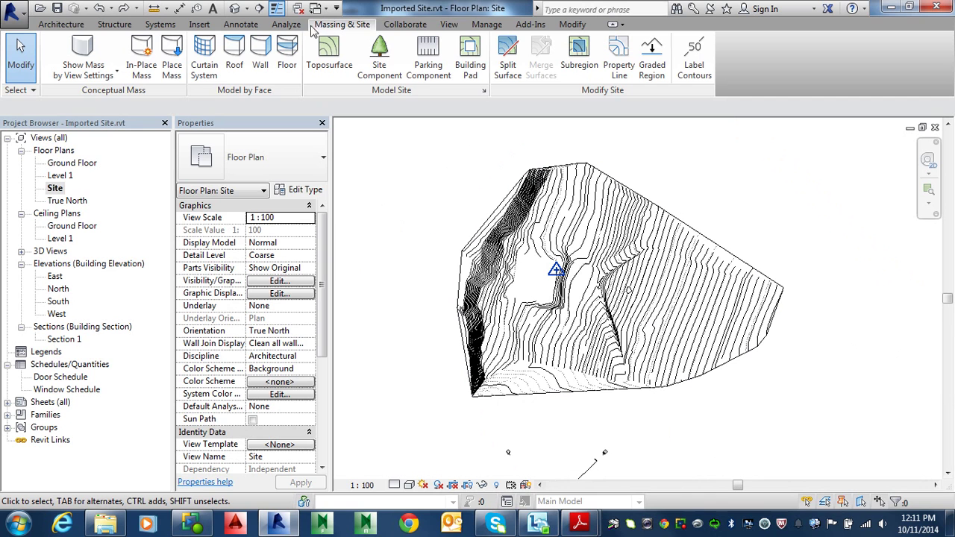
left_click(451, 25)
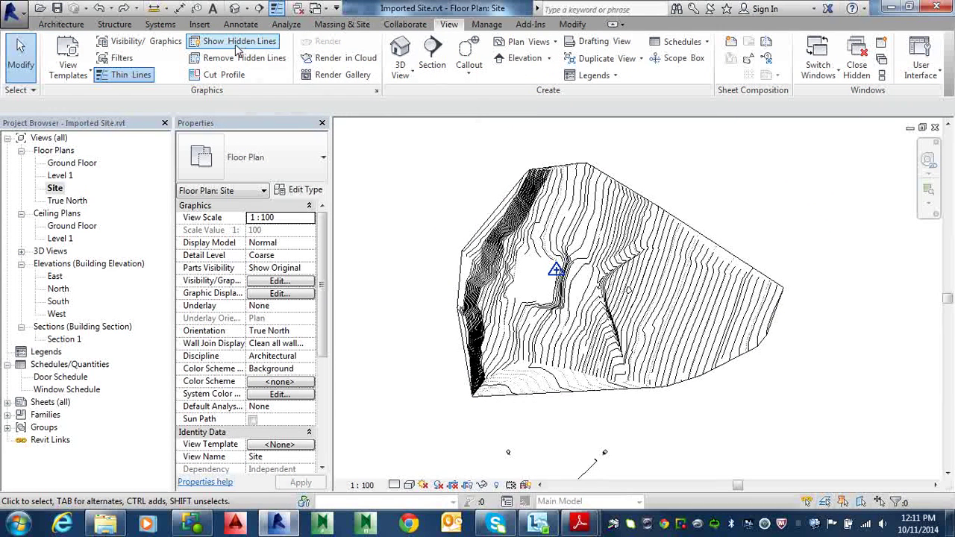
left_click(147, 48)
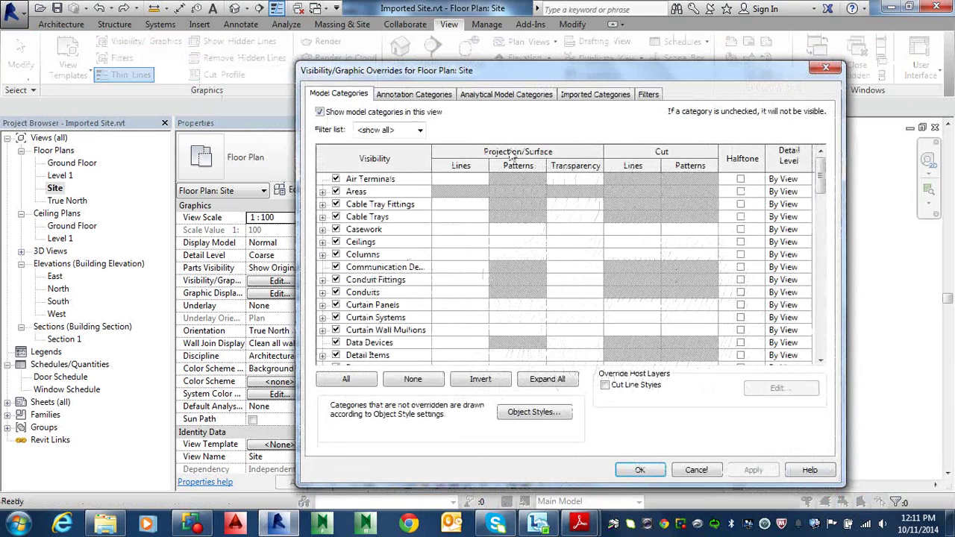
left_click(611, 95)
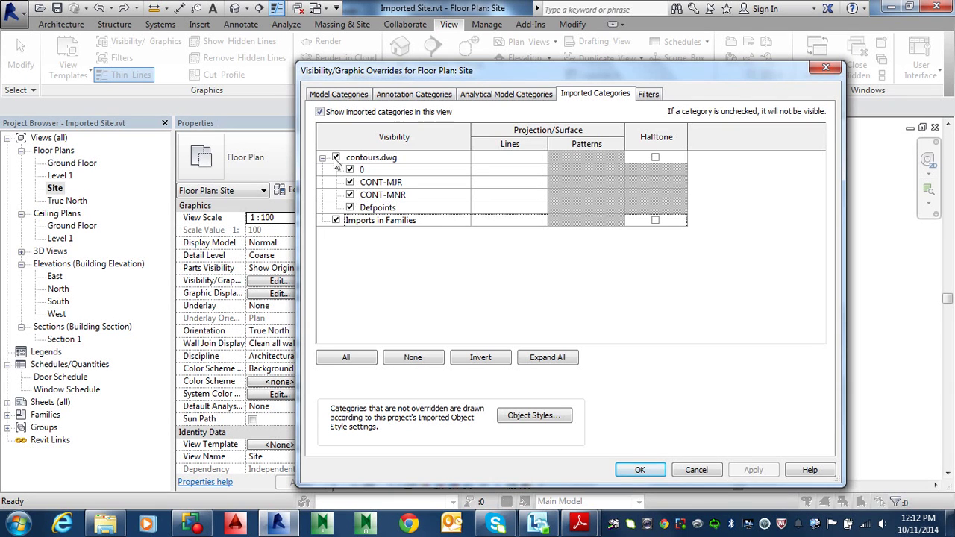
left_click(336, 157)
left_click(629, 474)
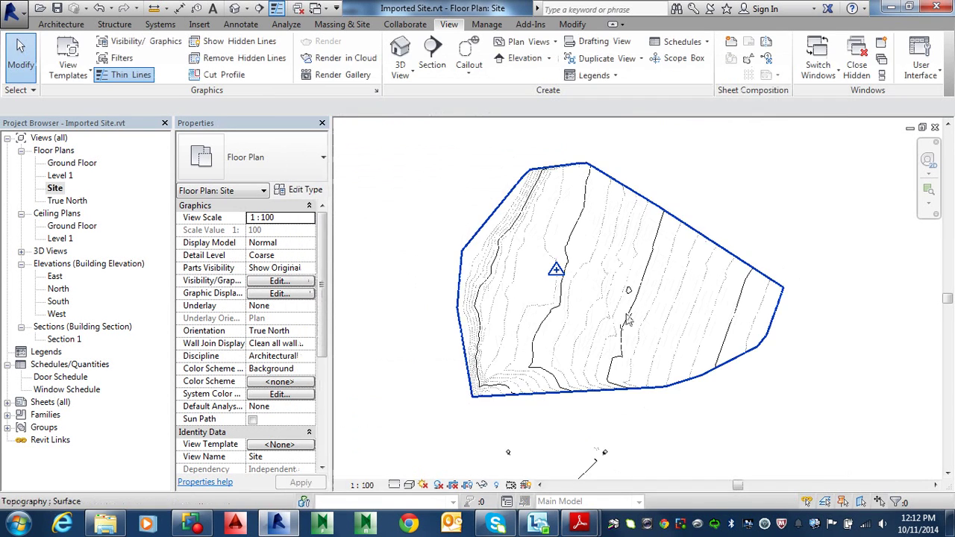
Set the Site plan's visual style to Shaded and inspect the toposurface's relief
left_click(409, 485)
left_click(433, 428)
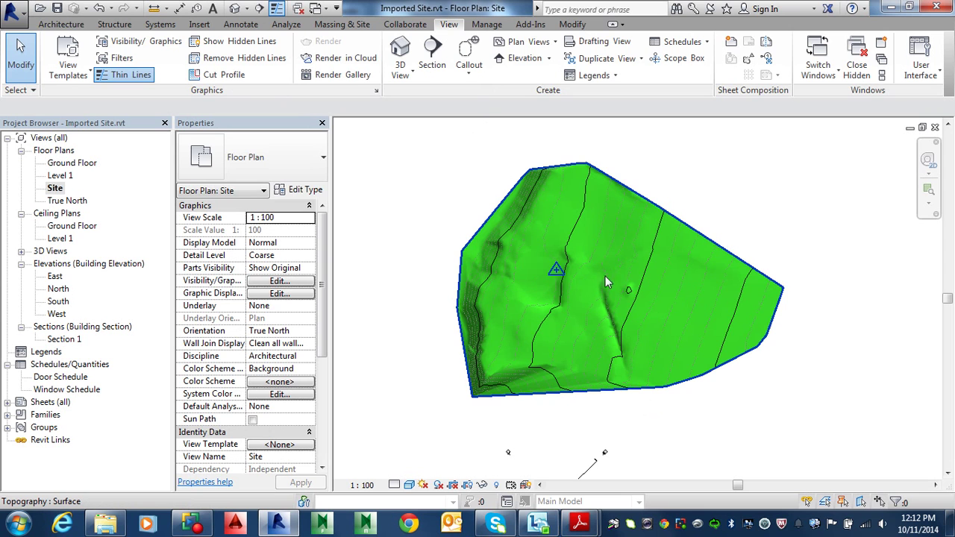
scroll(638, 273, "up", 6)
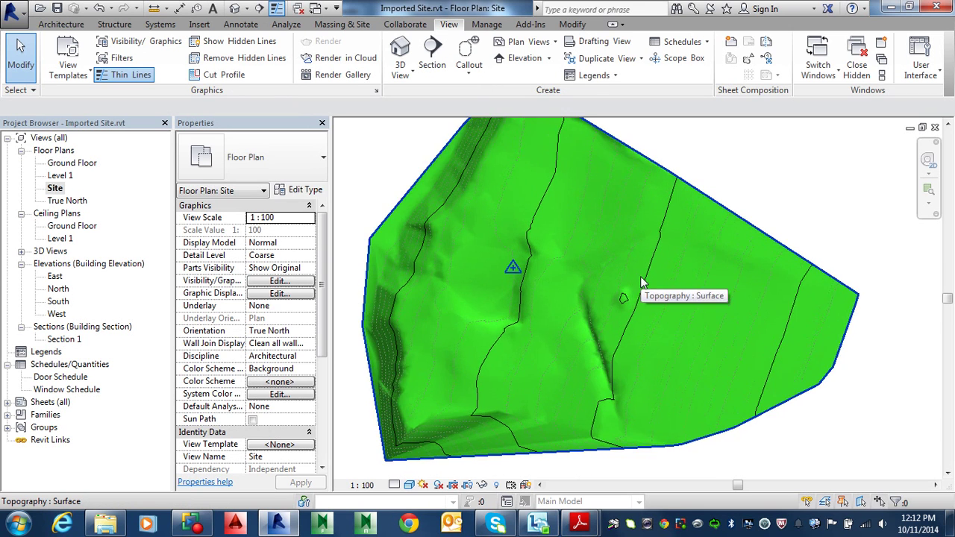
scroll(604, 322, "down", 8)
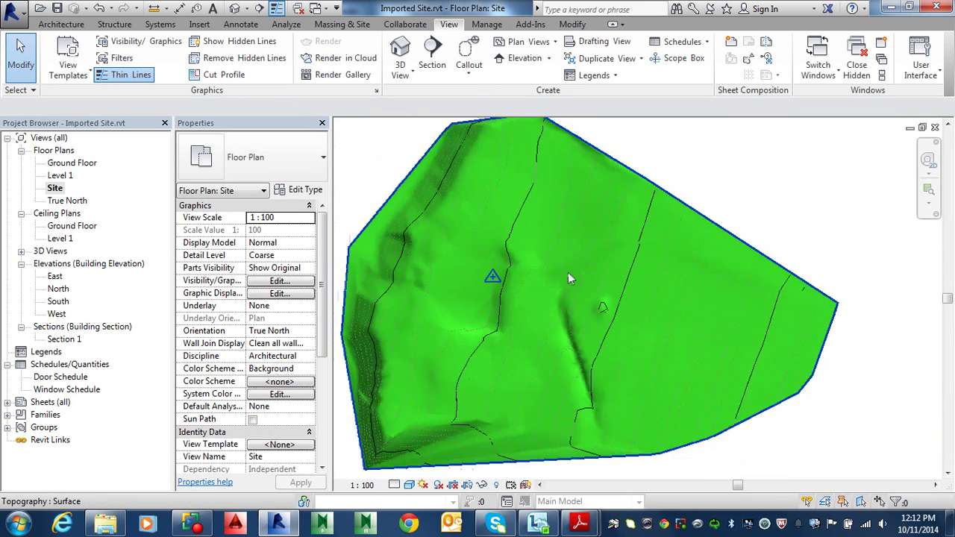